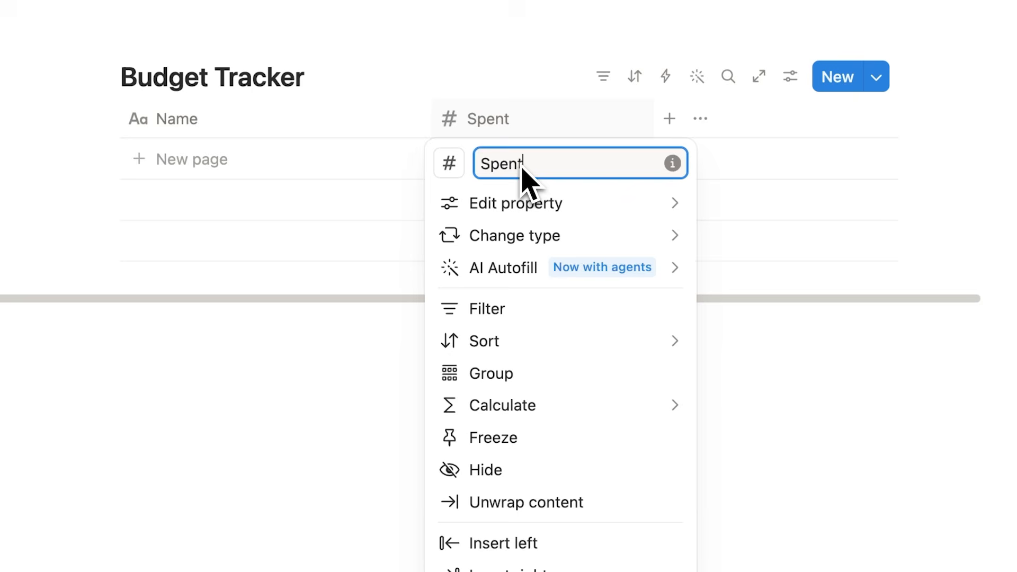
Narrow the Spent column of the Budget Tracker table and enter 20 as the first row's amount
{"action": "left_click", "coordinate": [517, 15]}
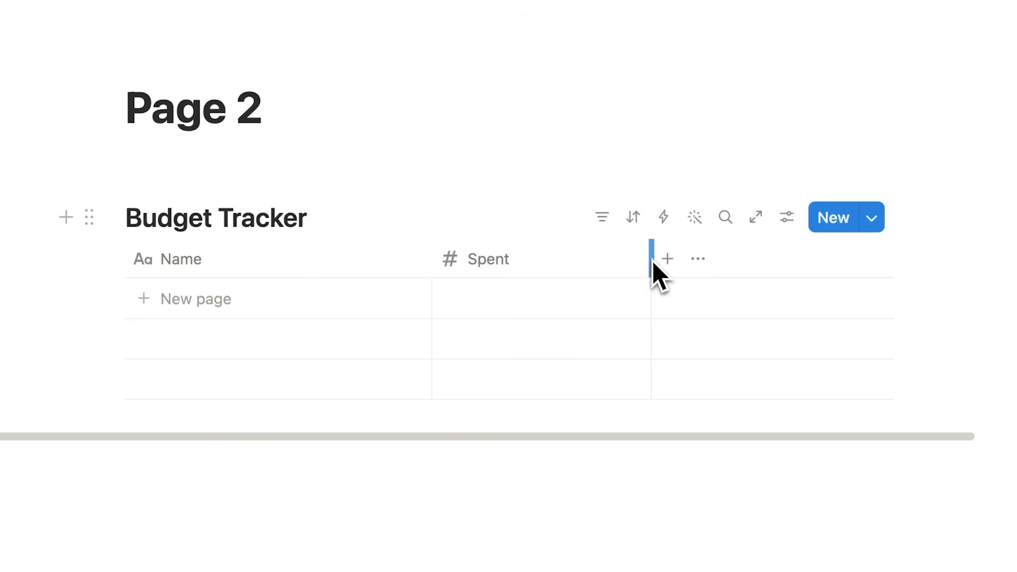
{"action": "left_click_drag", "start_coordinate": [549, 270], "coordinate": [731, 277]}
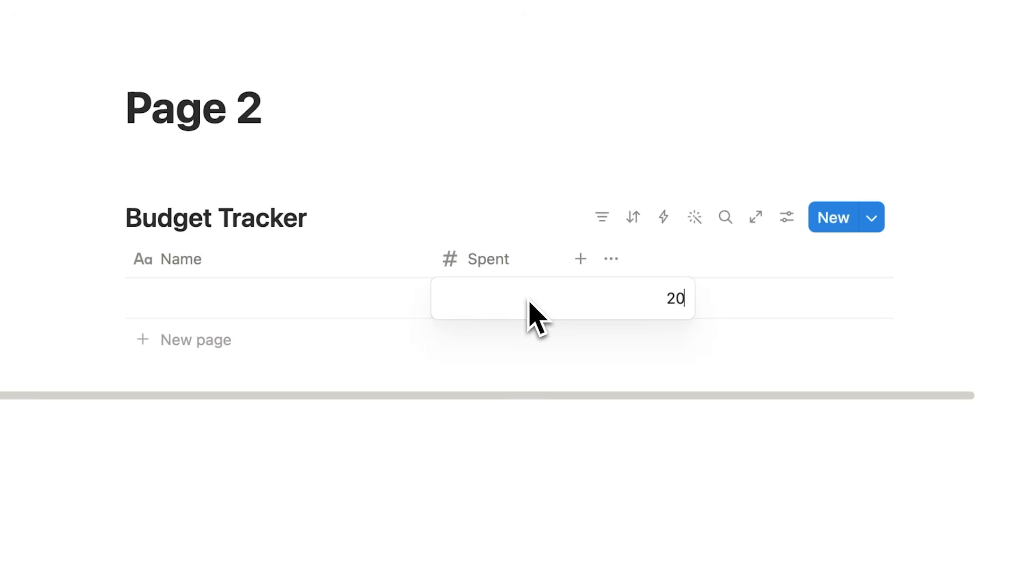
{"action": "key", "text": "Return"}
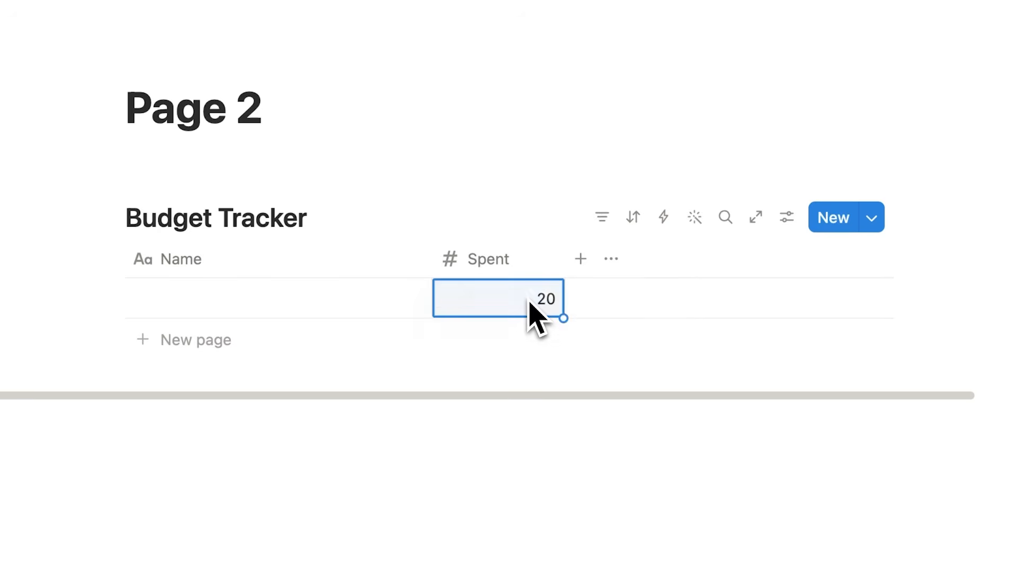
{"action": "key", "text": "Escape"}
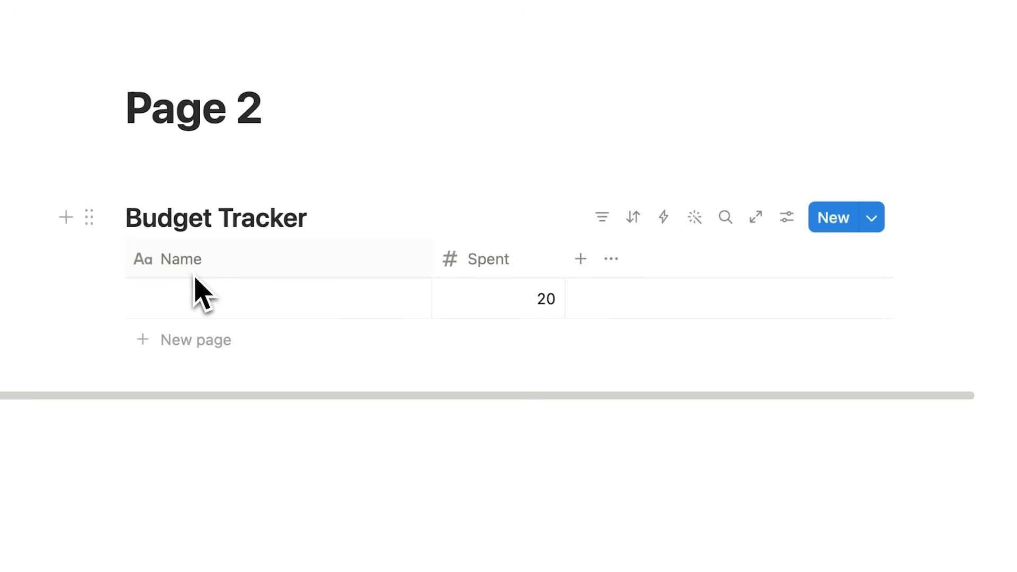
Enter Coffee as the name of the first row
{"action": "left_click", "coordinate": [191, 304]}
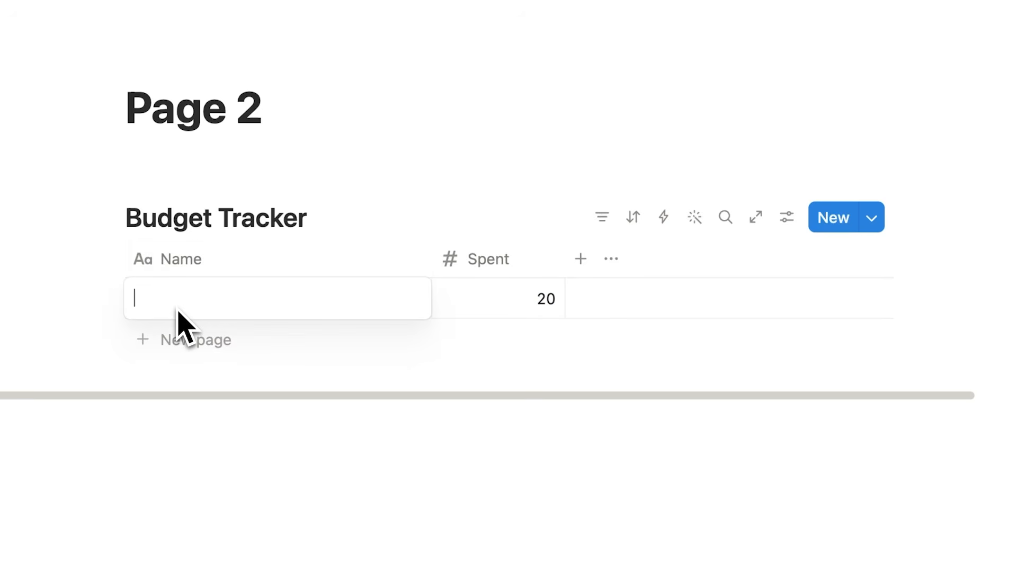
{"action": "type", "text": "Coffee"}
{"action": "key", "text": "Return"}
Change the first row's name to Groceries
{"action": "left_click", "coordinate": [213, 302]}
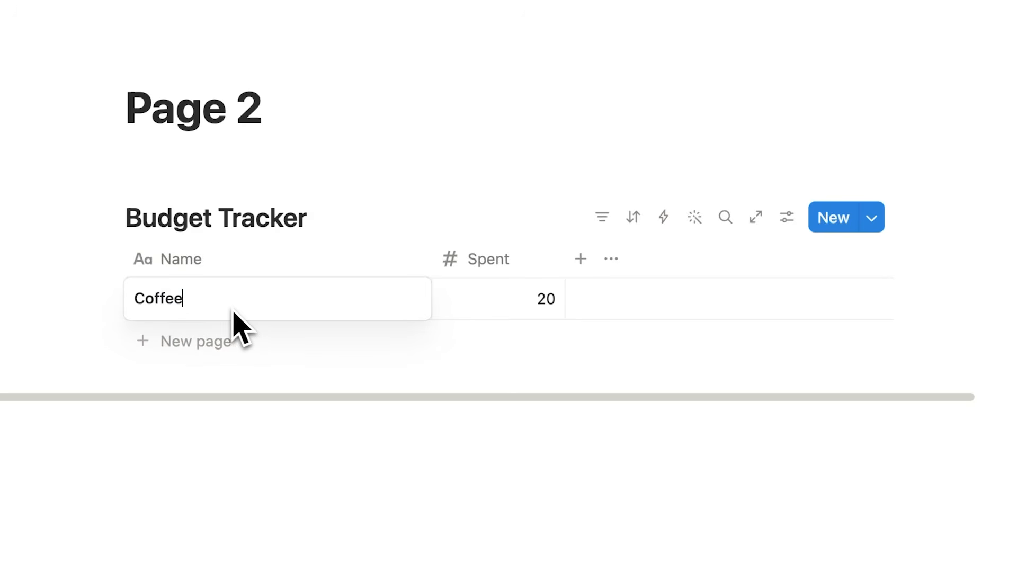
{"action": "key", "text": "BackSpace"}
{"action": "type", "text": "Groceries"}
{"action": "key", "text": "Return"}
{"action": "key", "text": "Escape"}
Set the number format of the Spent property to US Dollar
{"action": "left_click", "coordinate": [520, 263]}
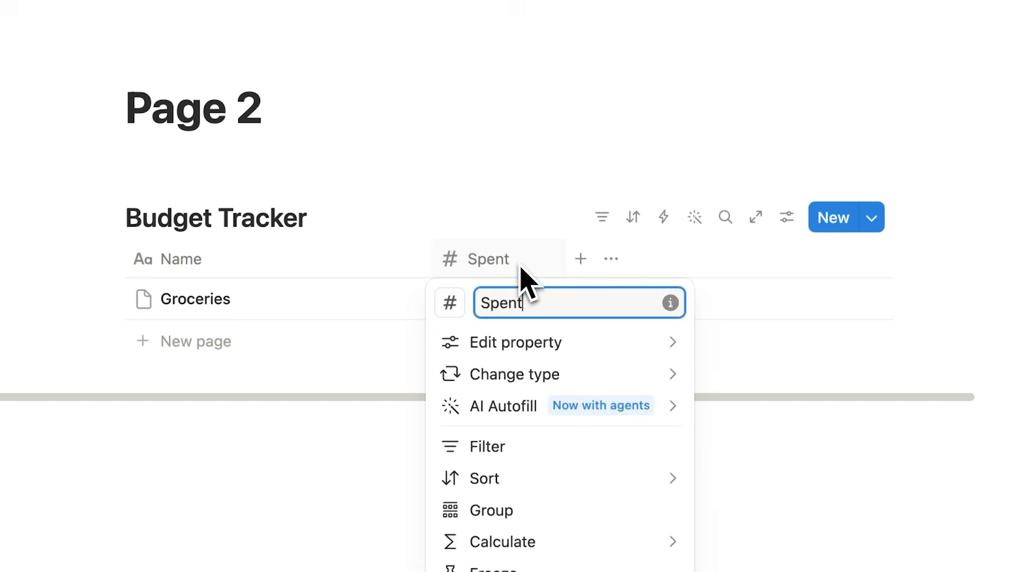
{"action": "mouse_move", "coordinate": [578, 351]}
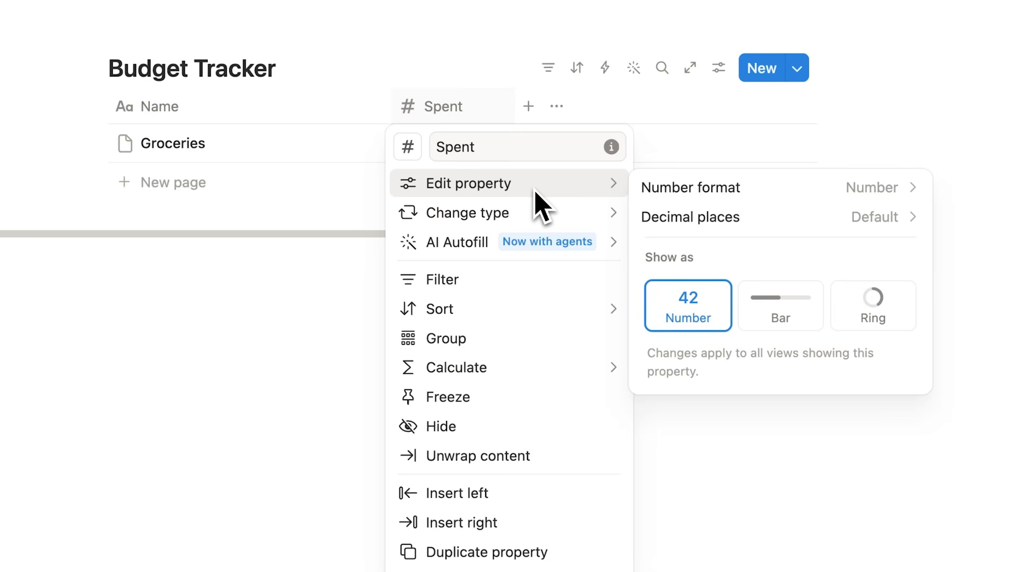
{"action": "left_click", "coordinate": [778, 198]}
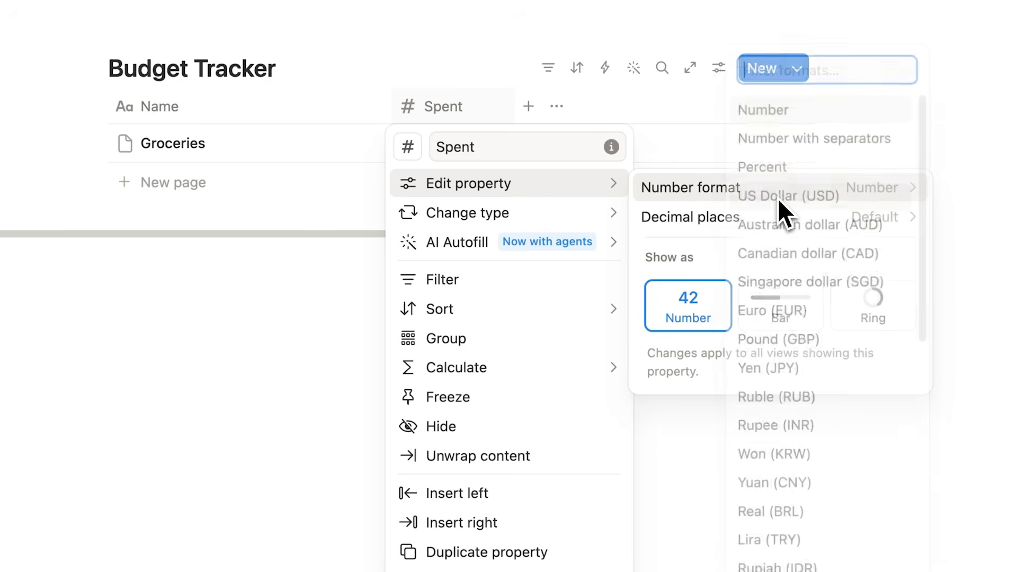
{"action": "left_click", "coordinate": [845, 208]}
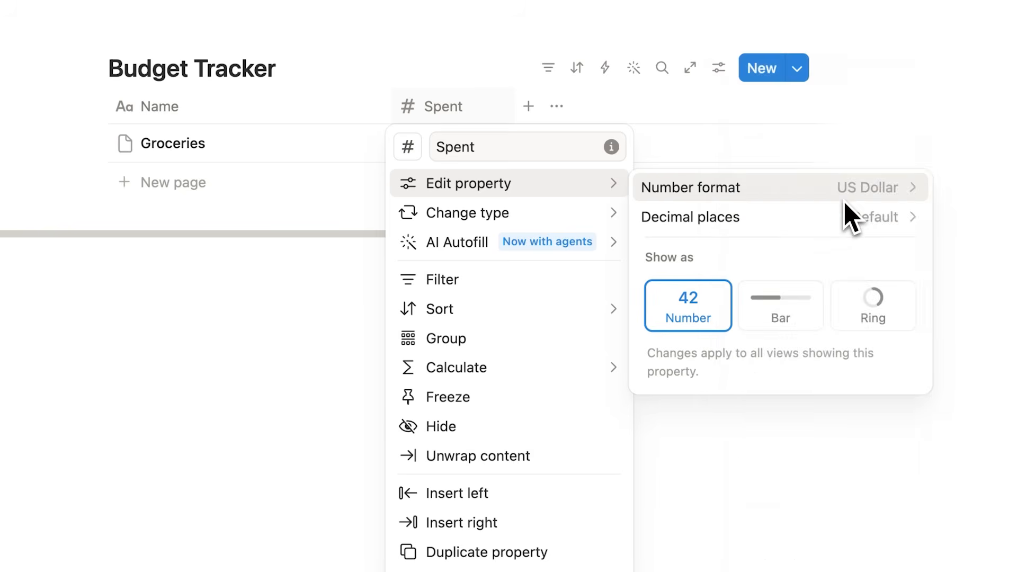
{"action": "key", "text": "Escape"}
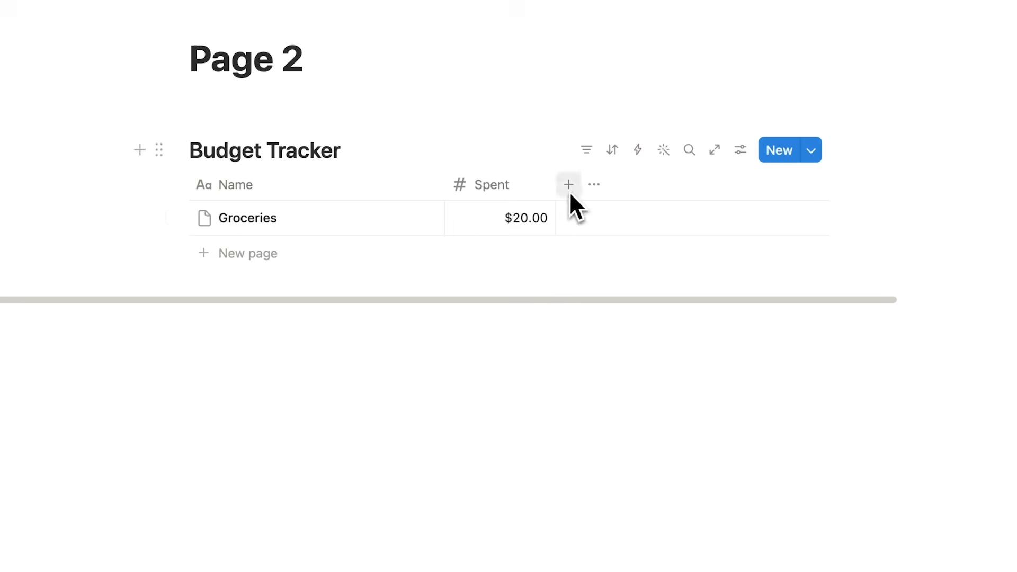
Add a Select property to the Budget Tracker table and name it Type
{"action": "left_click", "coordinate": [569, 186]}
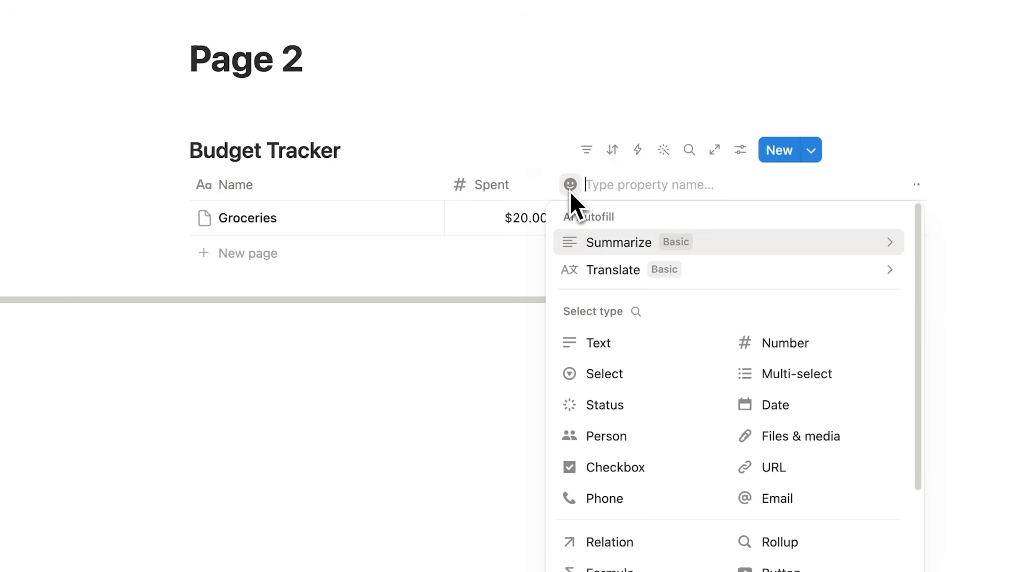
{"action": "left_click_drag", "start_coordinate": [917, 232], "coordinate": [923, 300]}
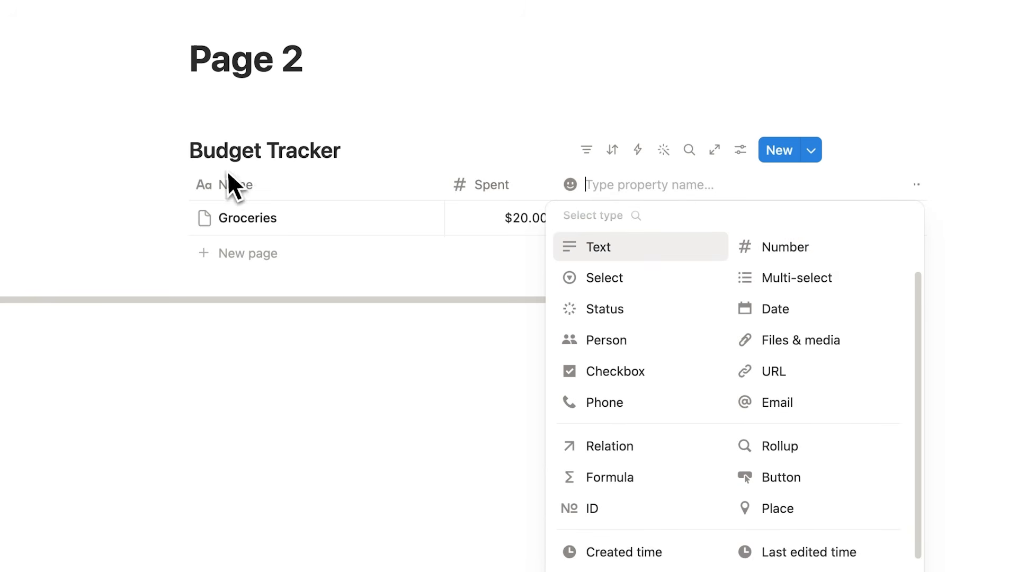
{"action": "left_click", "coordinate": [658, 281]}
{"action": "left_click", "coordinate": [623, 186]}
{"action": "double_click", "coordinate": [618, 221]}
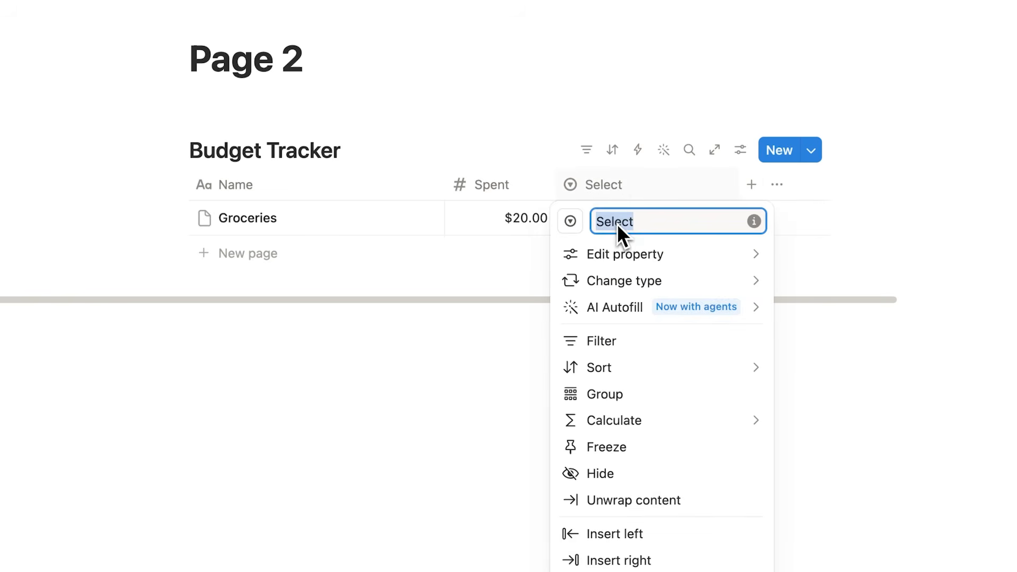
{"action": "type", "text": "Type"}
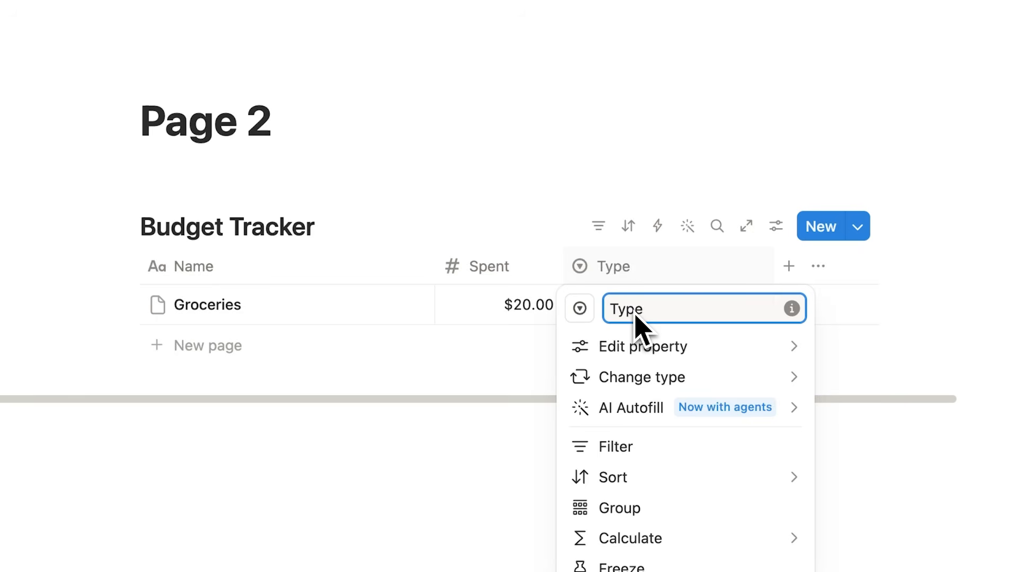
Create the Type options Food, Bills and Entertainment, and assign Food to the Groceries row
{"action": "left_click", "coordinate": [633, 313]}
{"action": "type", "text": "Food"}
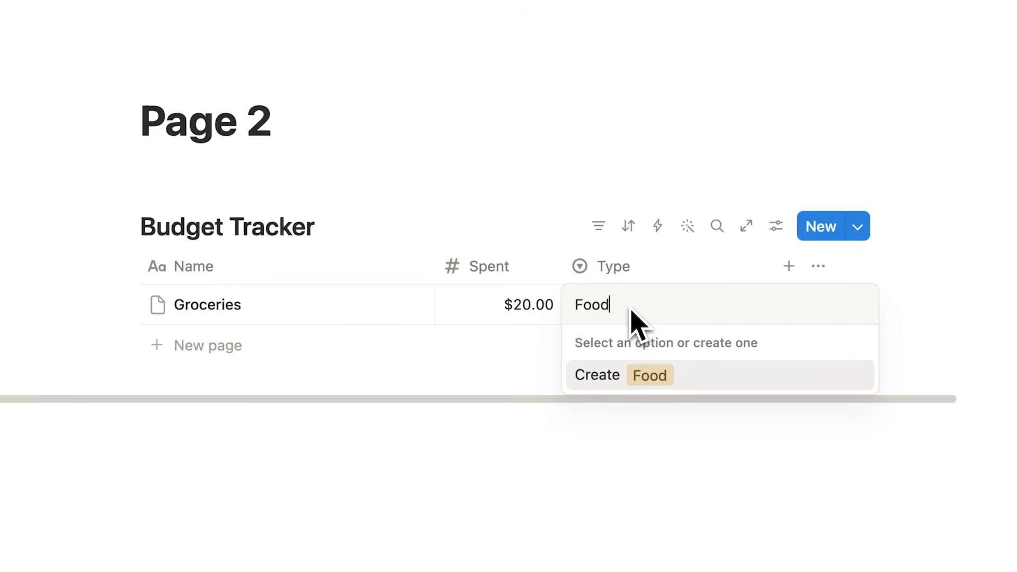
{"action": "key", "text": "Return"}
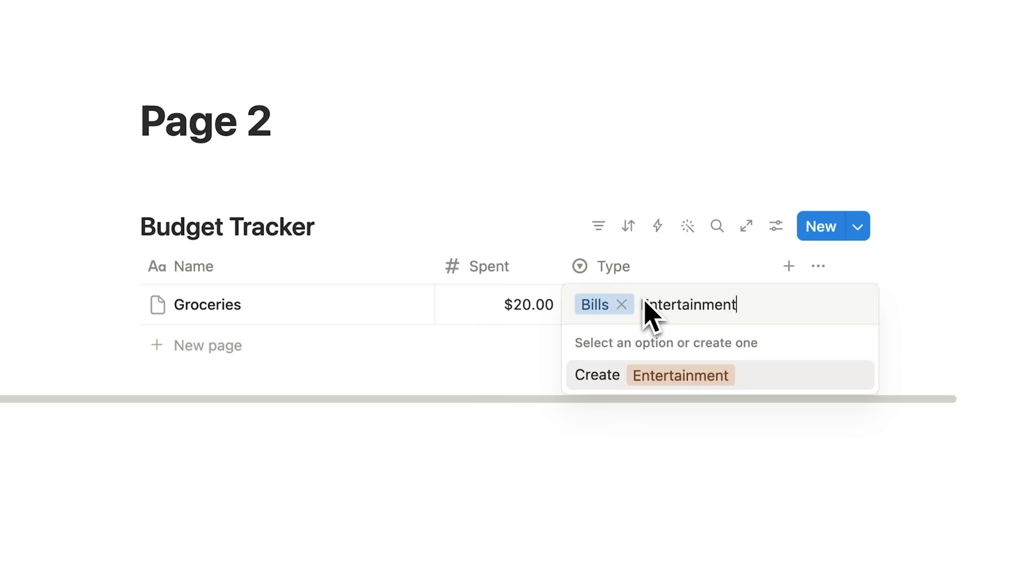
{"action": "key", "text": "Return"}
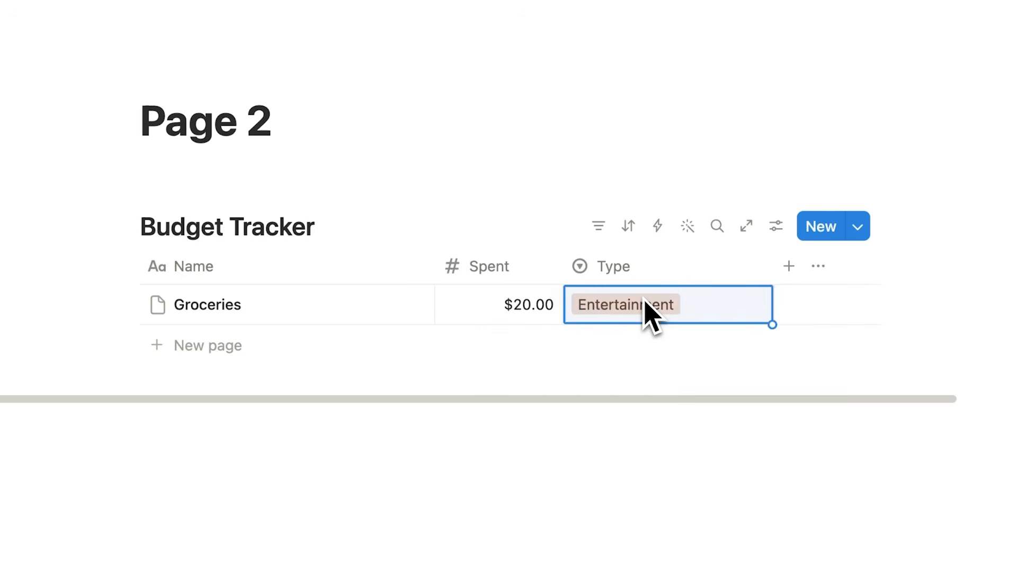
{"action": "left_click", "coordinate": [678, 310]}
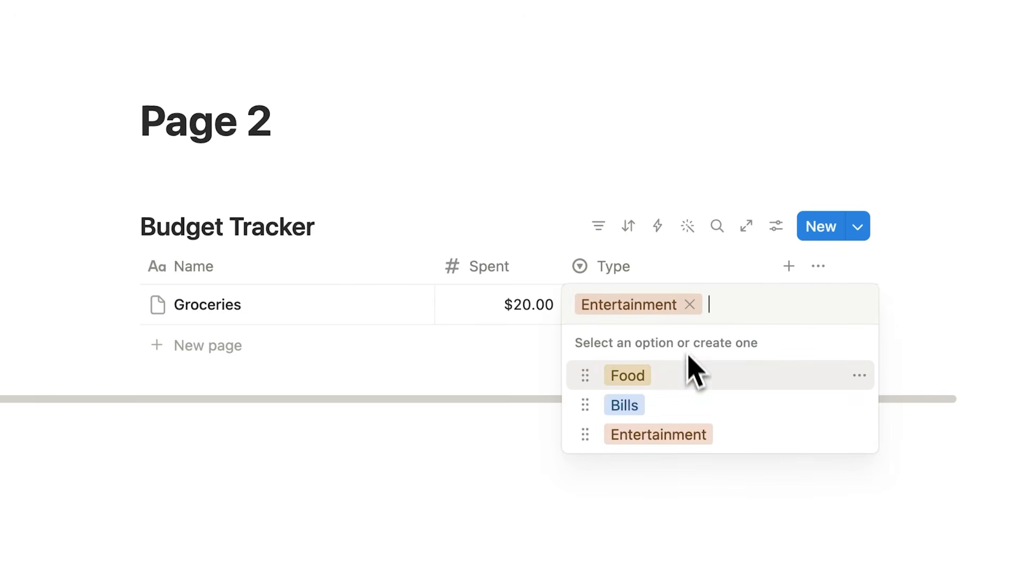
{"action": "left_click", "coordinate": [661, 374]}
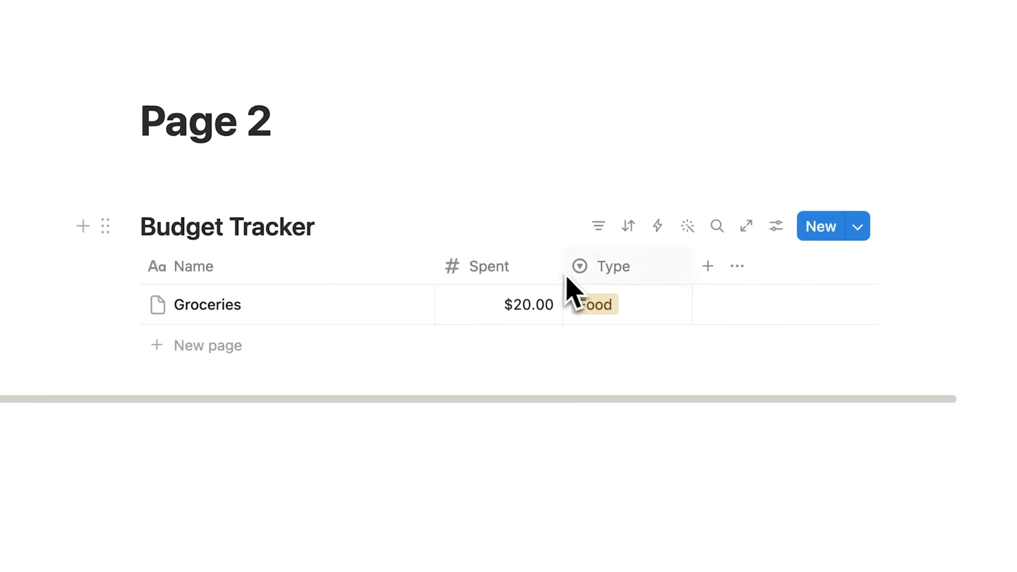
Add a Date property to the Budget Tracker table after the Type column
{"action": "left_click", "coordinate": [707, 266]}
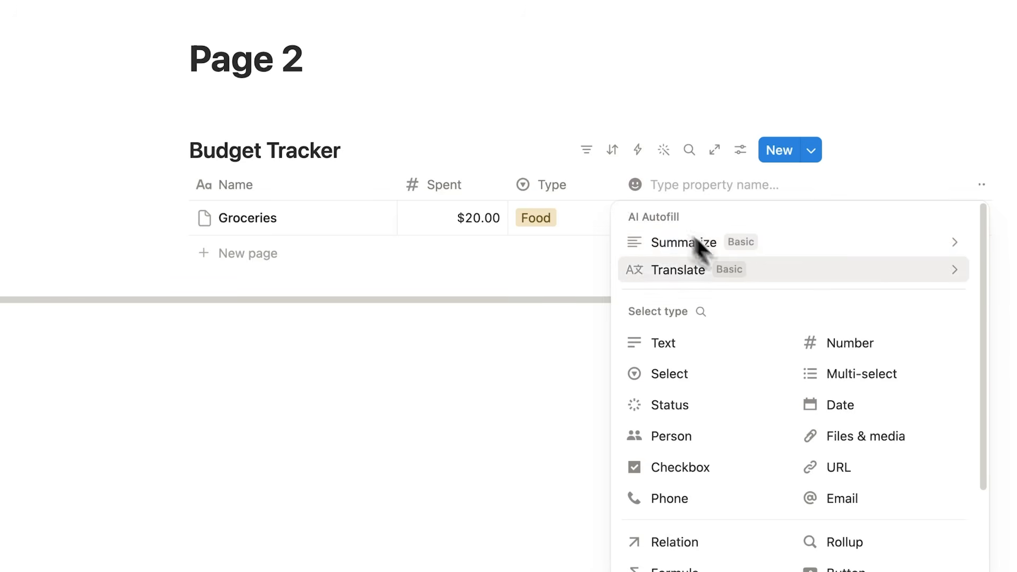
{"action": "scroll", "coordinate": [784, 312], "scroll_direction": "down", "scroll_amount": 2}
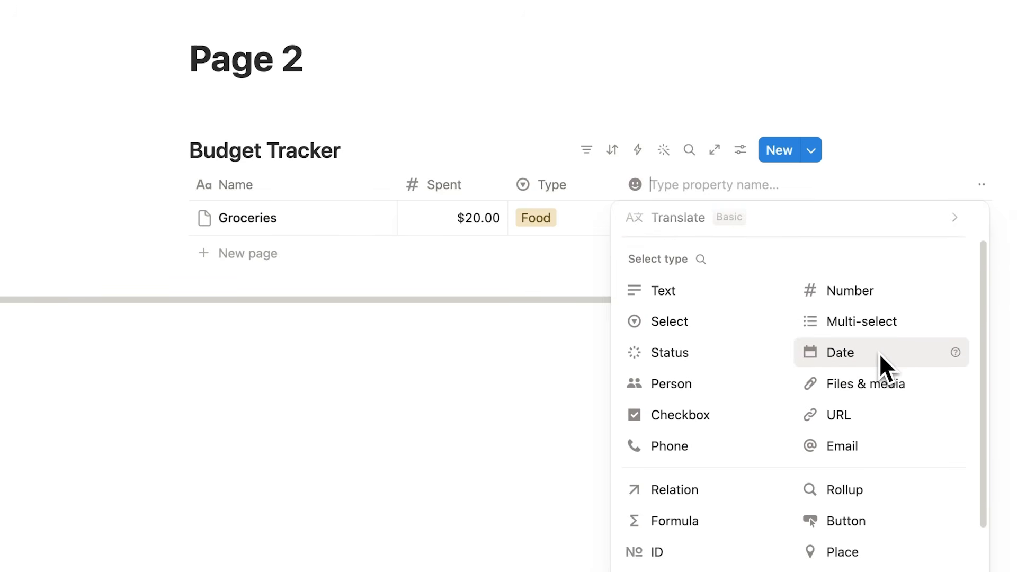
{"action": "left_click", "coordinate": [878, 354]}
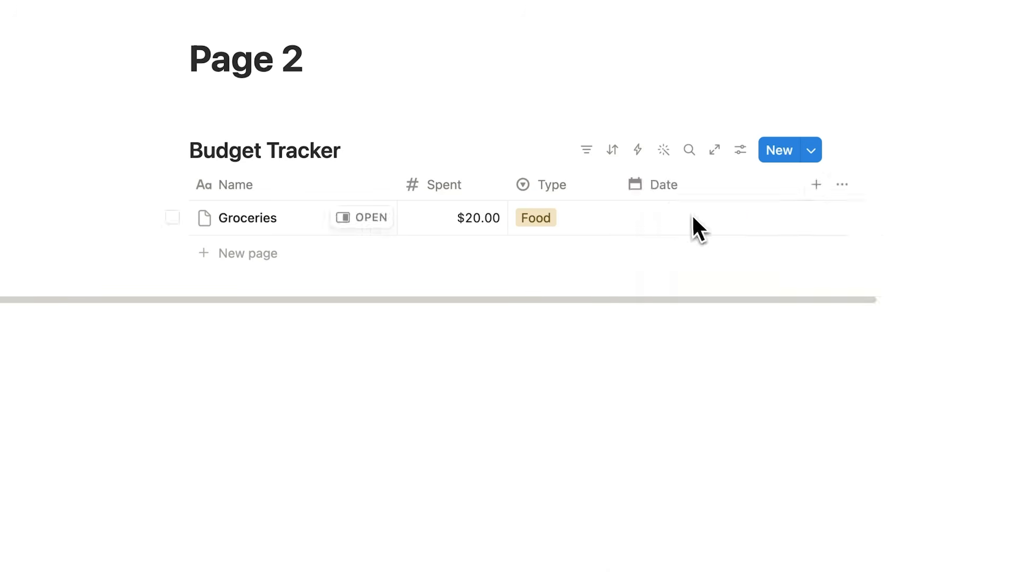
Set the Groceries row's date to May 26, 2026, and move the Date column in front of the Name column
{"action": "left_click", "coordinate": [691, 214]}
{"action": "left_click", "coordinate": [704, 463]}
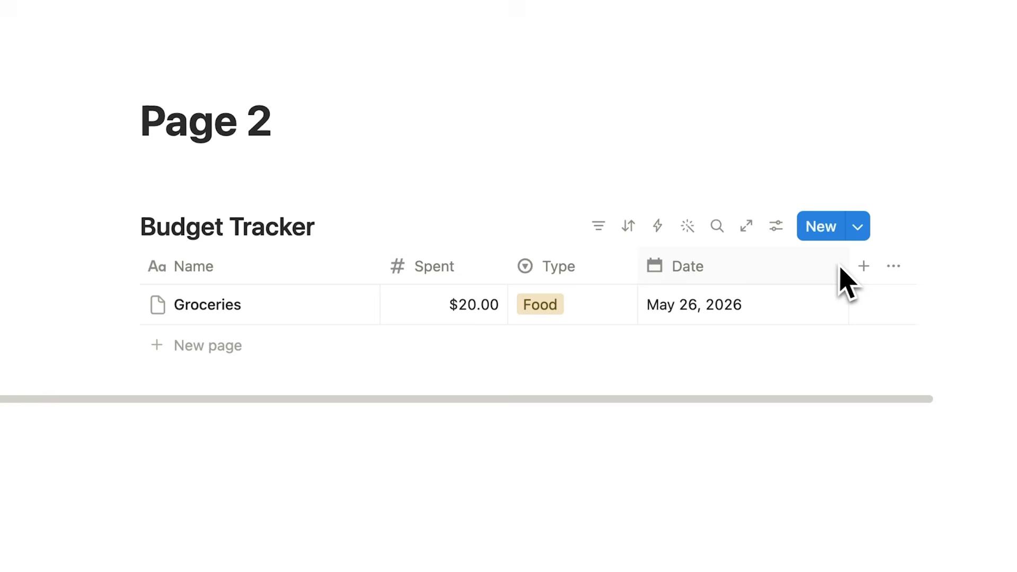
{"action": "left_click_drag", "start_coordinate": [716, 276], "coordinate": [152, 273]}
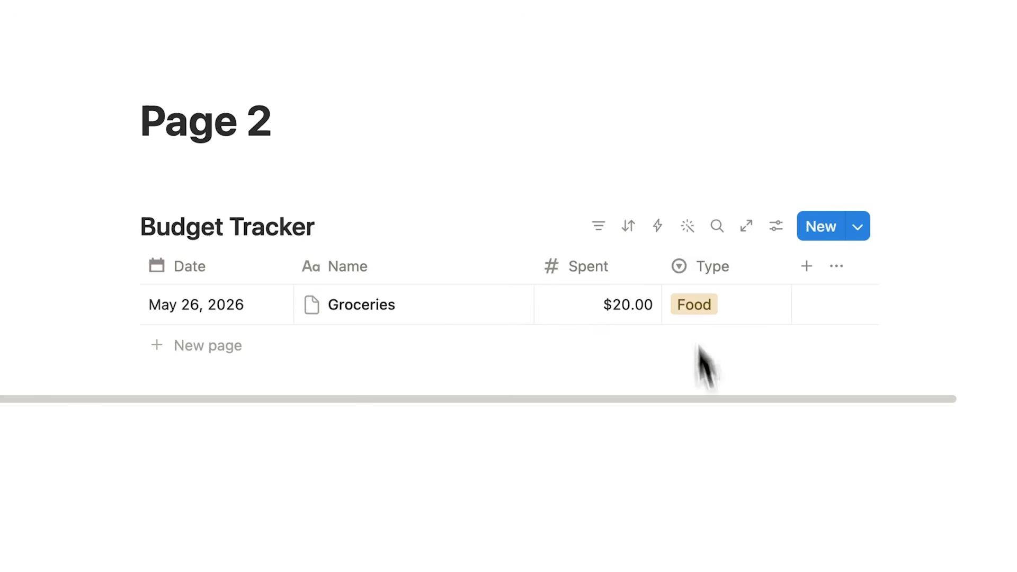
{"action": "left_click", "coordinate": [804, 267]}
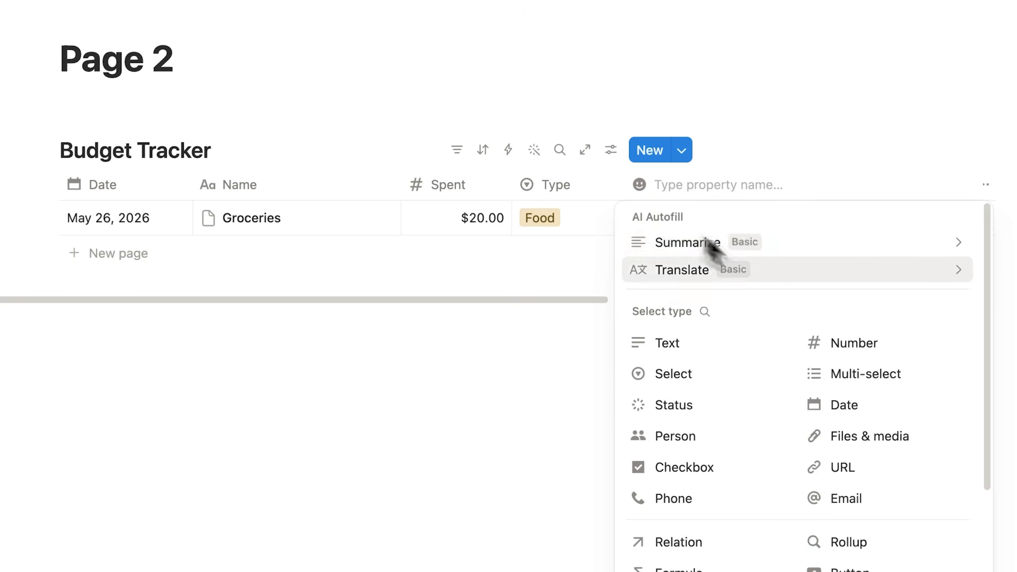
{"action": "scroll", "coordinate": [712, 249], "scroll_direction": "down", "scroll_amount": 2}
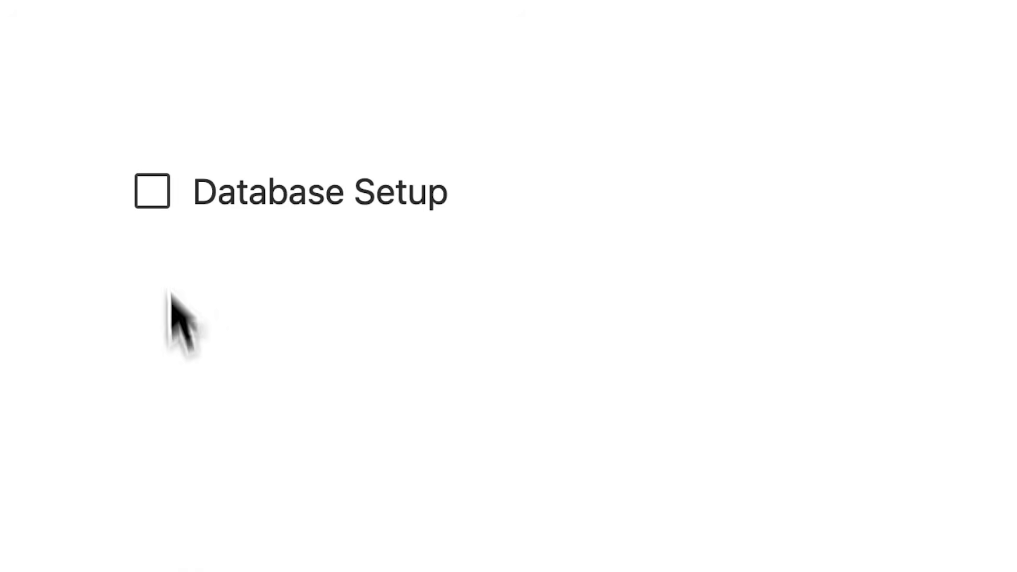
Check off Database Setup and Columns in the checklist, and add a to-do item starting with "Ro" below them
{"action": "left_click", "coordinate": [157, 199]}
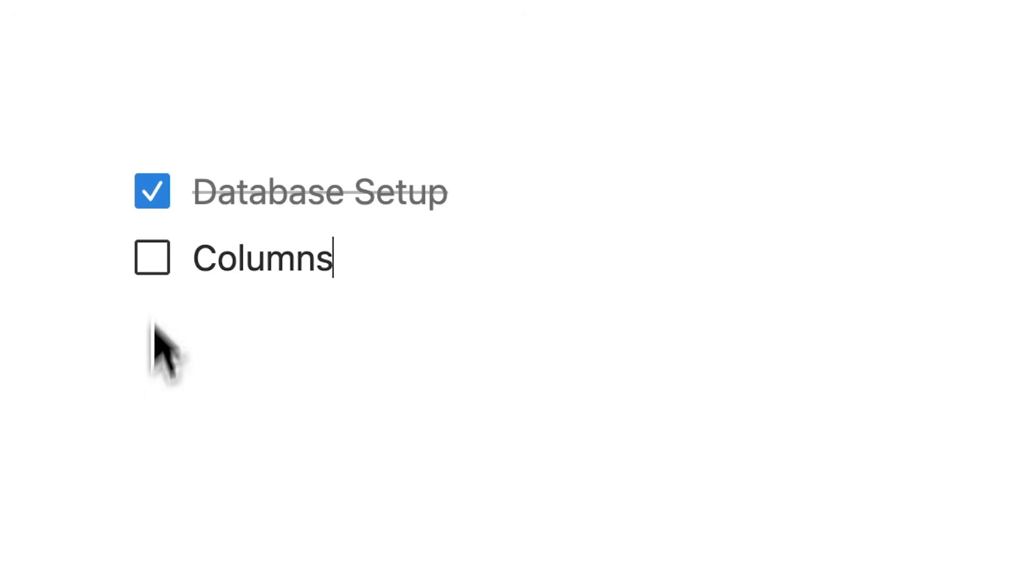
{"action": "left_click", "coordinate": [153, 263]}
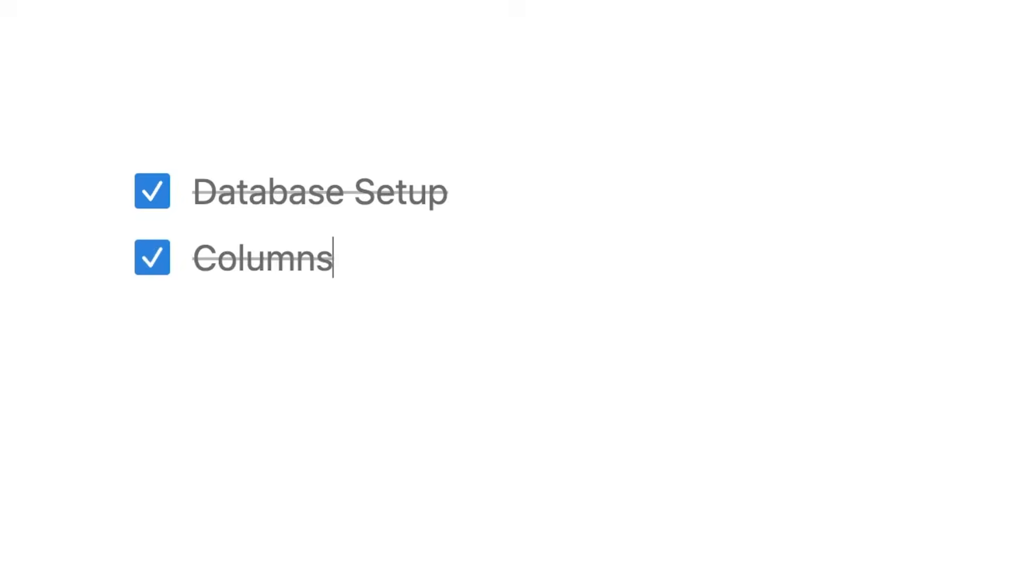
{"action": "key", "text": "Return"}
{"action": "type", "text": "Ro"}
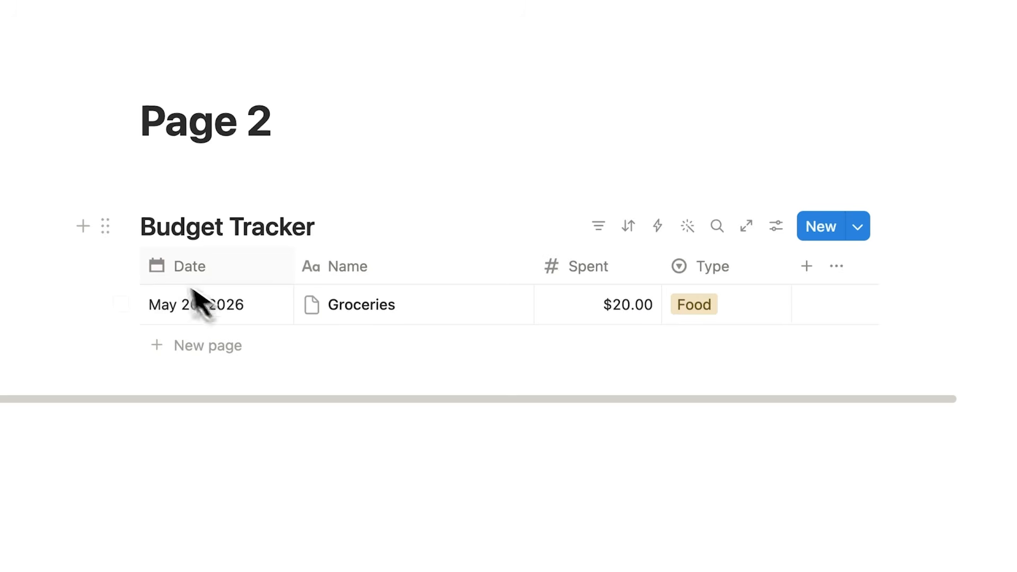
{"action": "left_click", "coordinate": [806, 266]}
{"action": "left_click", "coordinate": [778, 448]}
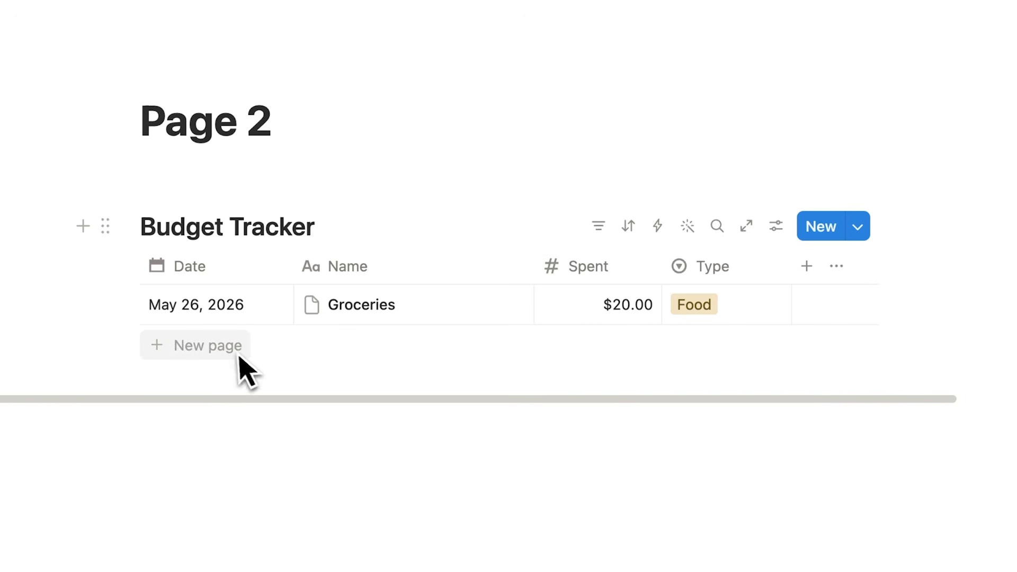
Add two empty rows below Groceries in the Budget Tracker table
{"action": "left_click", "coordinate": [233, 355]}
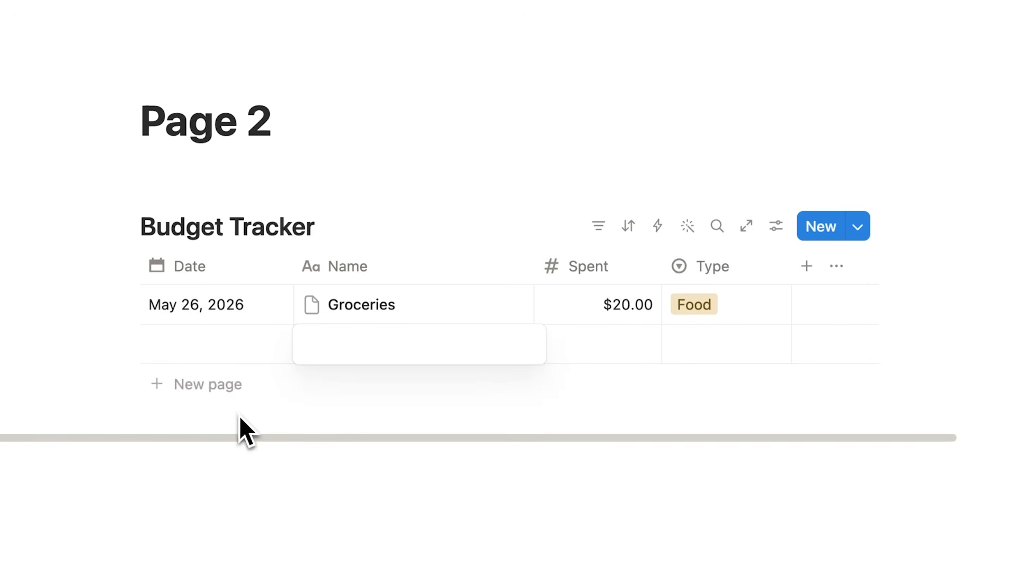
{"action": "key", "text": "Escape"}
{"action": "left_click", "coordinate": [228, 394]}
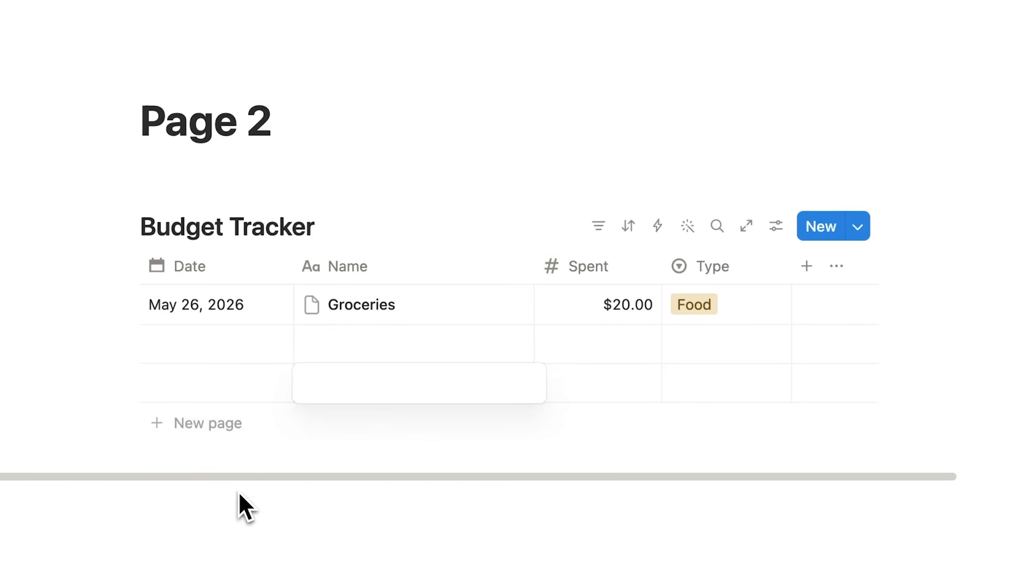
{"action": "key", "text": "Escape"}
{"action": "key", "text": "Escape"}
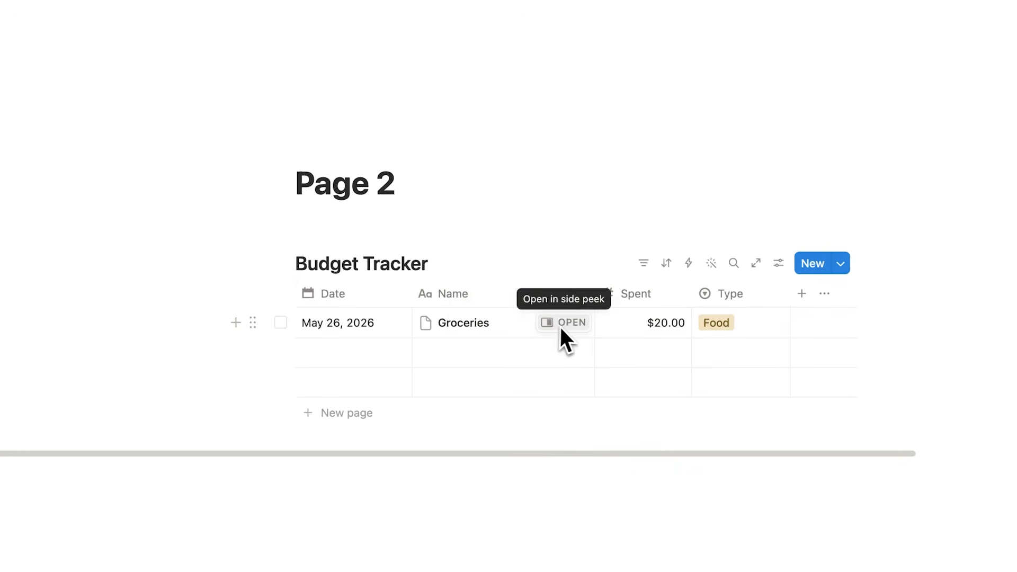
Open the page of the Groceries row in side peek
{"action": "left_click", "coordinate": [560, 329]}
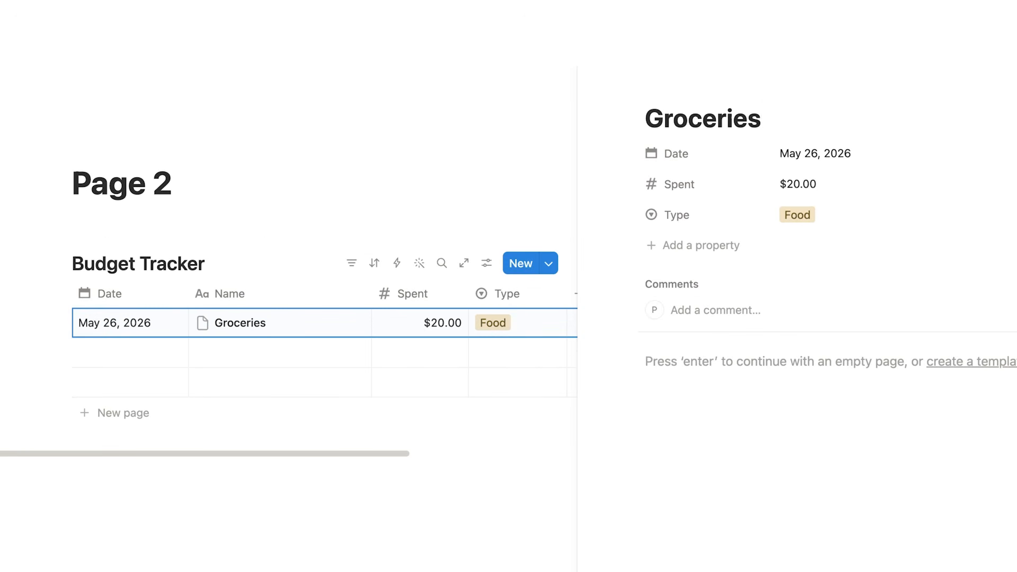
Look up the database block options in the empty body of the Groceries page and clear the query
{"action": "left_click", "coordinate": [778, 373]}
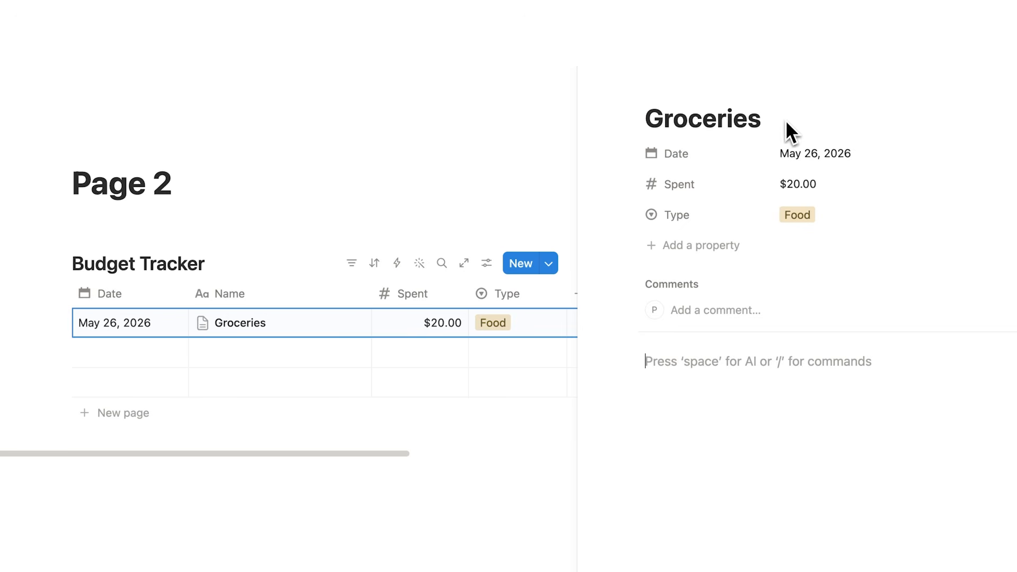
{"action": "left_click_drag", "start_coordinate": [786, 119], "coordinate": [652, 123]}
{"action": "left_click", "coordinate": [717, 370]}
{"action": "type", "text": "/database"}
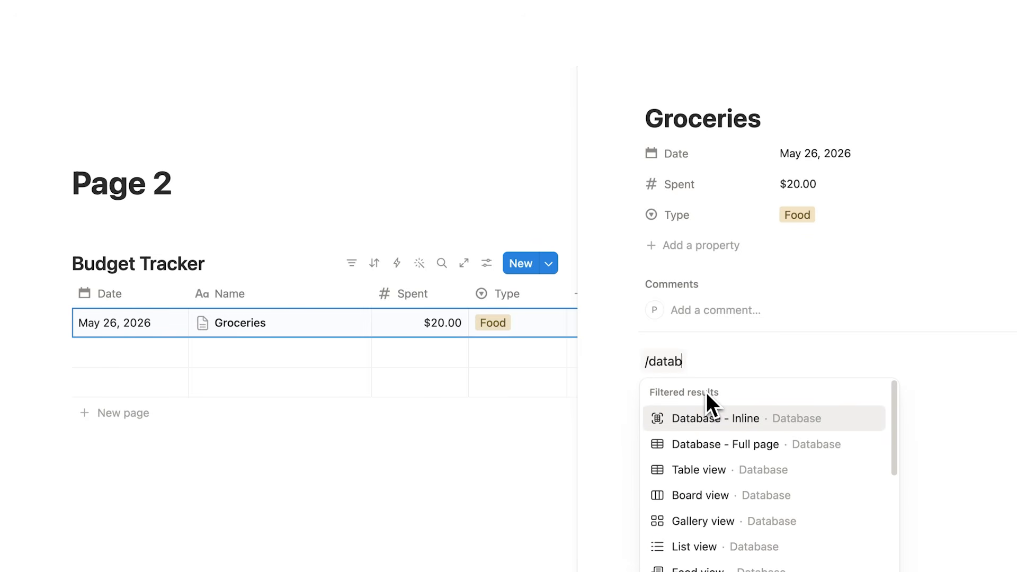
{"action": "key", "text": "ctrl+a"}
{"action": "key", "text": "BackSpace"}
Write "hello hi" as the first line in the body of the Groceries page
{"action": "type", "text": "hello hi"}
{"action": "key", "text": "Return"}
Look up the image and video block options below "hello hi" and clear the queries
{"action": "type", "text": "/image"}
{"action": "key", "text": "ctrl+a"}
{"action": "type", "text": "/vide"}
{"action": "key", "text": "ctrl+a"}
{"action": "key", "text": "BackSpace"}
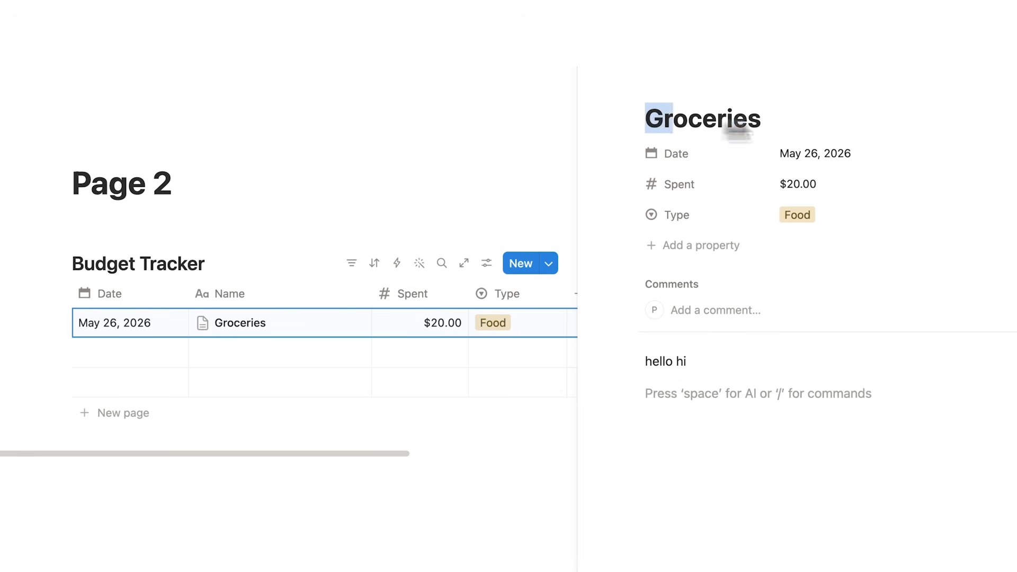
Close the side peek of the Groceries page and return to the Budget Tracker table
{"action": "left_click_drag", "start_coordinate": [739, 133], "coordinate": [787, 119]}
{"action": "left_click", "coordinate": [787, 117]}
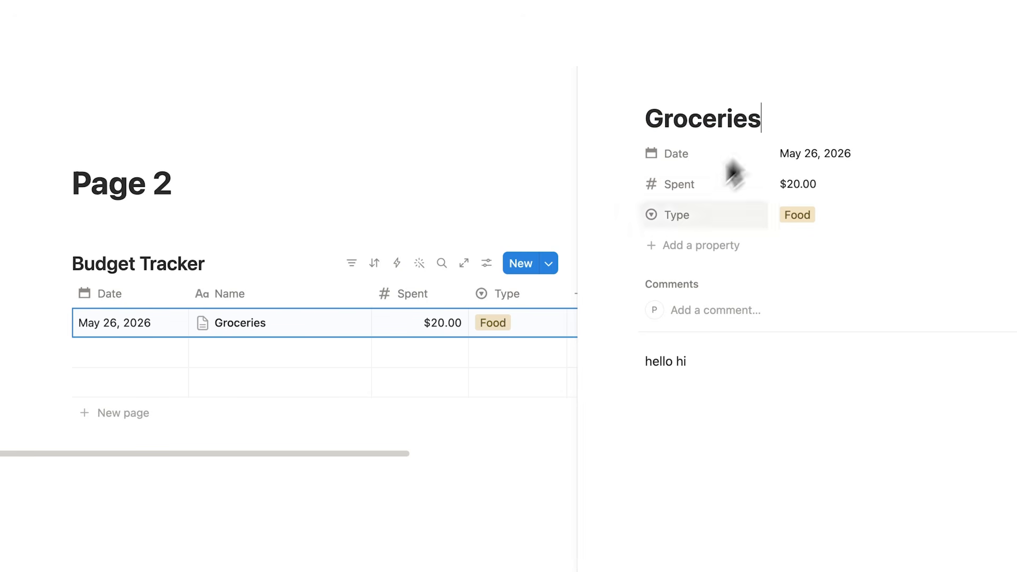
{"action": "left_click", "coordinate": [169, 274]}
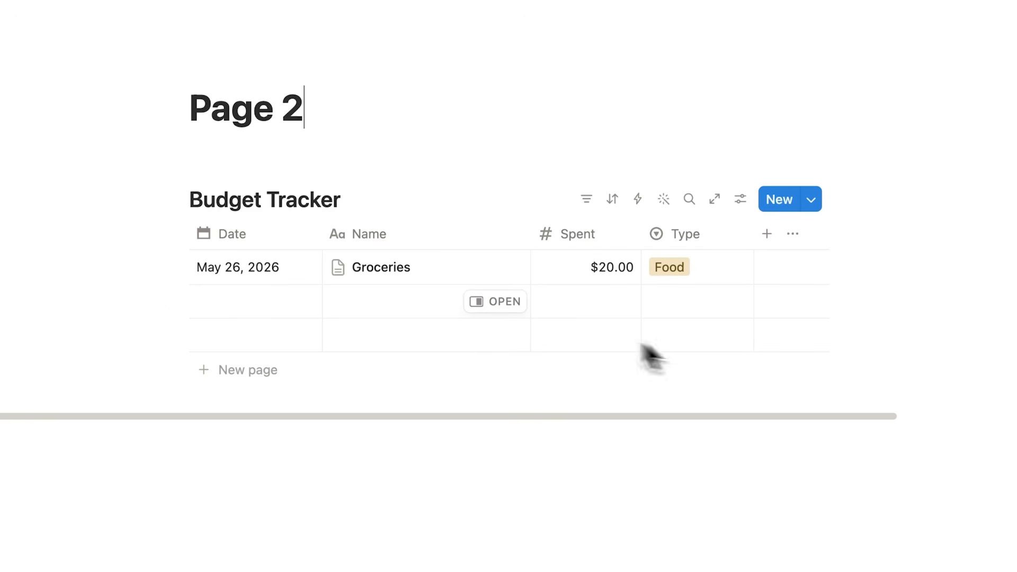
Fill the two empty rows with the dates May 25, 2026 and May 24, 2026 and the Spent amounts 30 and 10
{"action": "left_click", "coordinate": [259, 306]}
{"action": "left_click", "coordinate": [246, 525]}
{"action": "left_click", "coordinate": [120, 486]}
{"action": "left_click", "coordinate": [229, 344]}
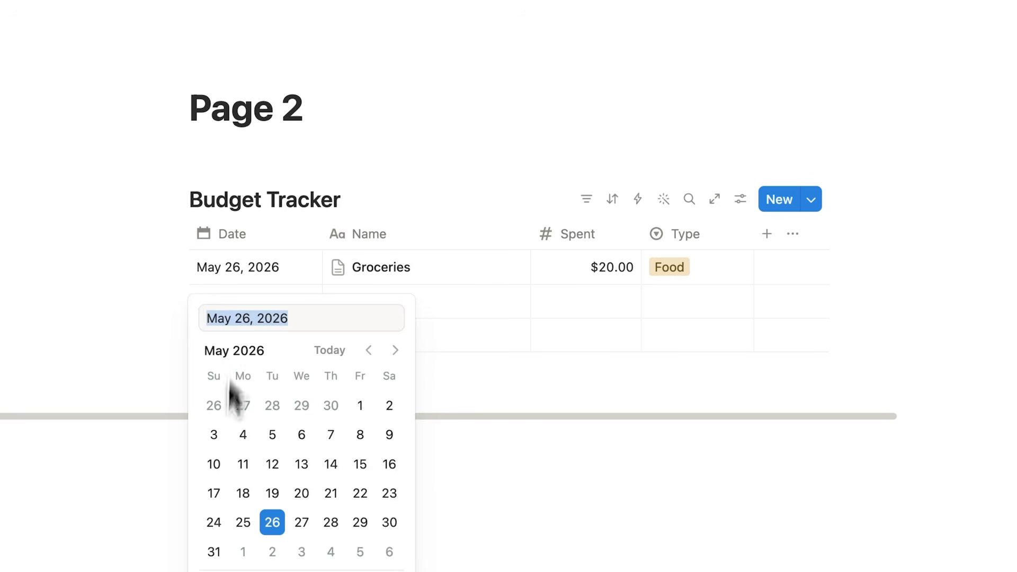
{"action": "left_click", "coordinate": [214, 536]}
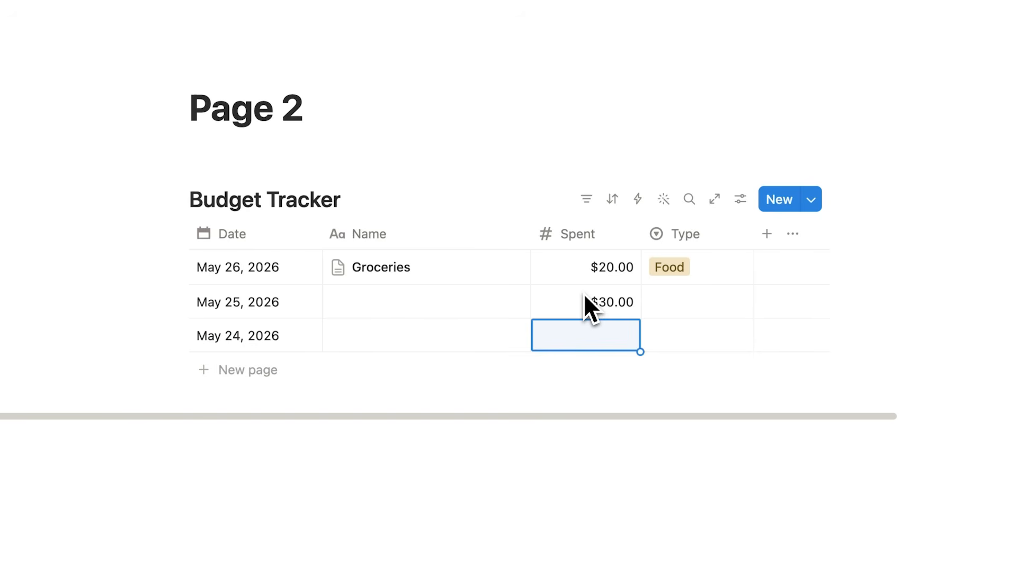
{"action": "type", "text": "10"}
{"action": "key", "text": "Return"}
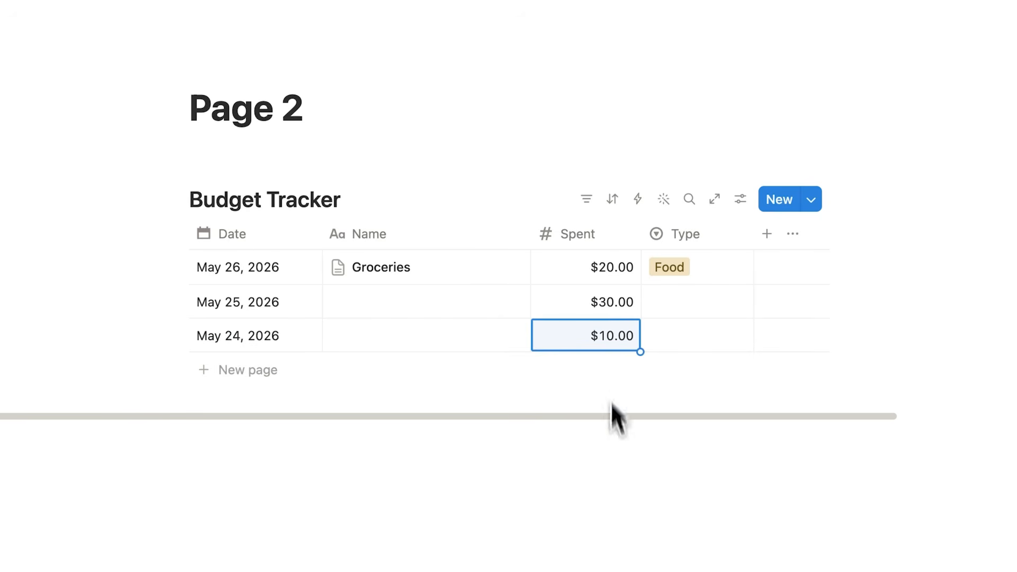
Set the Type of the May 25 row to Bills and of the May 24 row to Entertainment
{"action": "left_click", "coordinate": [692, 303]}
{"action": "left_click", "coordinate": [714, 390]}
{"action": "left_click", "coordinate": [695, 336]}
{"action": "left_click", "coordinate": [712, 448]}
Name the May 25 row Electricity and the May 24 row Cinema
{"action": "left_click", "coordinate": [398, 326]}
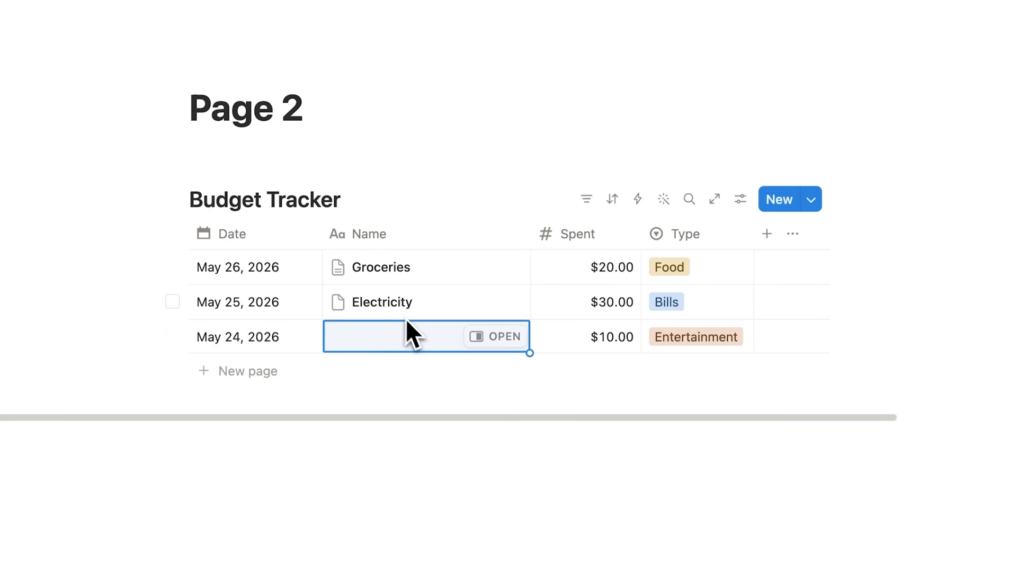
{"action": "type", "text": "Cinema"}
{"action": "key", "text": "Return"}
View the page of the Electricity row in side peek and close it again
{"action": "left_click", "coordinate": [493, 309]}
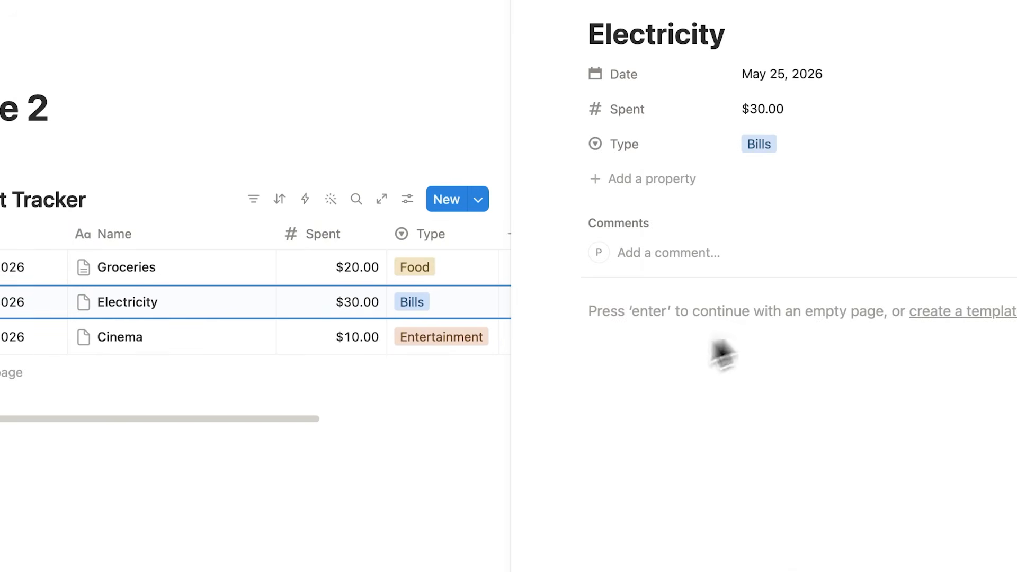
{"action": "key", "text": "Escape"}
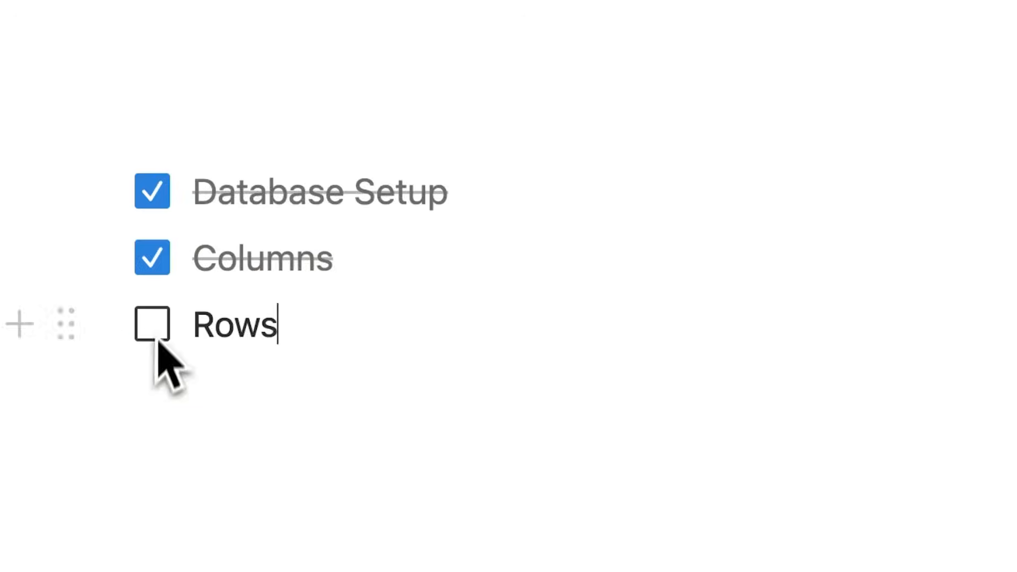
Check off Rows in the checklist and add a to-do item starting with "Organi" below it
{"action": "left_click", "coordinate": [152, 324]}
{"action": "key", "text": "Return"}
{"action": "type", "text": "Organi"}
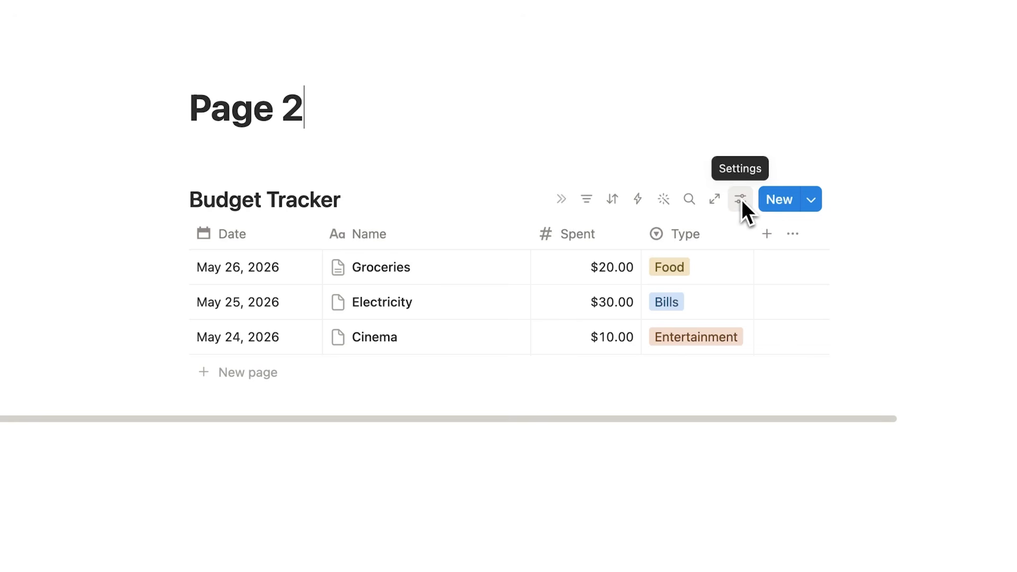
Open the view settings of the Budget Tracker database
{"action": "left_click", "coordinate": [741, 199]}
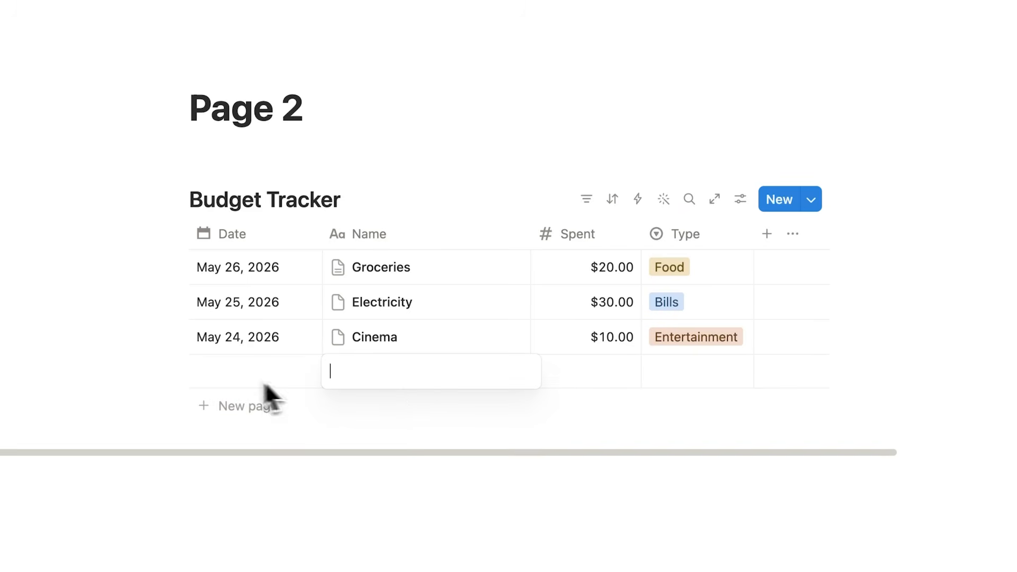
Name the new row below Cinema Park and set its date to May 25, 2026
{"action": "type", "text": "Park"}
{"action": "key", "text": "Return"}
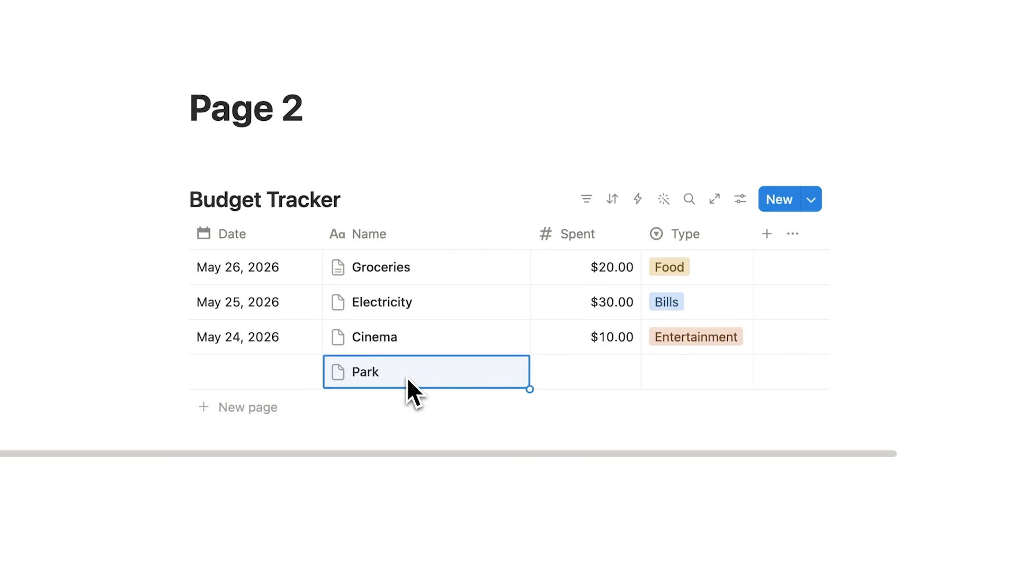
{"action": "left_click", "coordinate": [236, 376]}
{"action": "left_click", "coordinate": [242, 522]}
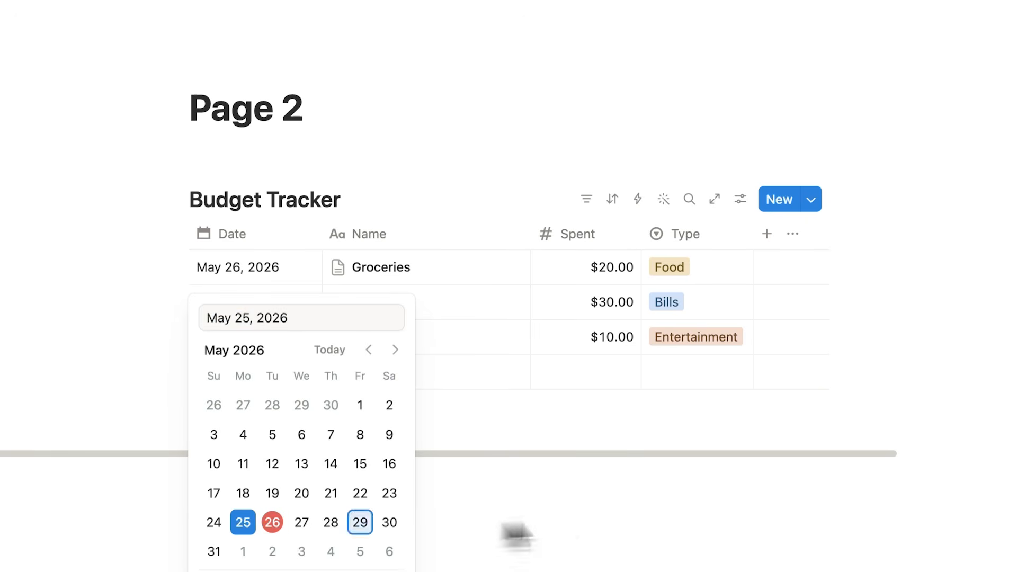
{"action": "key", "text": "Escape"}
Set the Park row's Spent amount to 0 and its Type to Entertainment
{"action": "left_click", "coordinate": [599, 382]}
{"action": "type", "text": "0"}
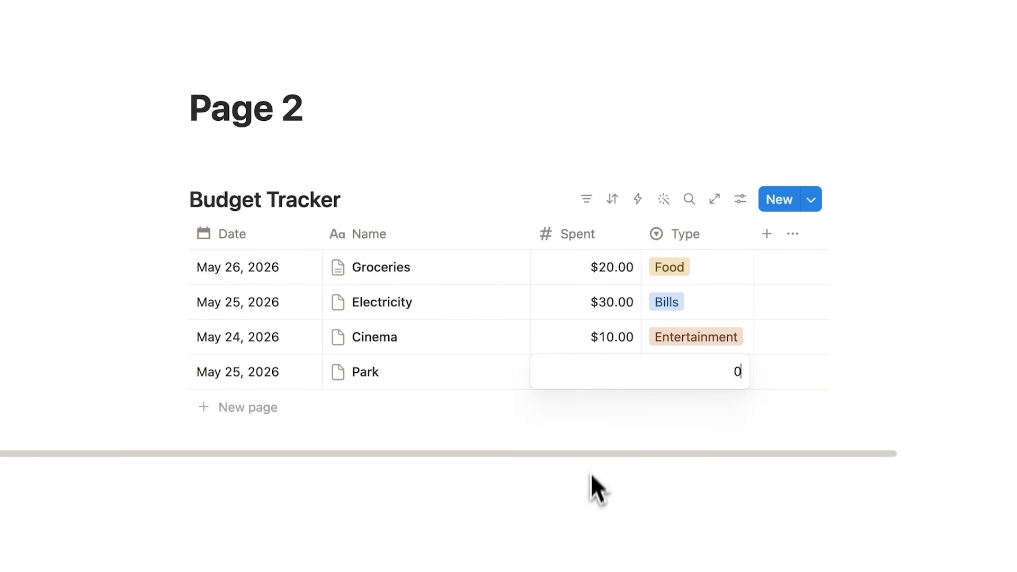
{"action": "key", "text": "Return"}
{"action": "left_click", "coordinate": [406, 118]}
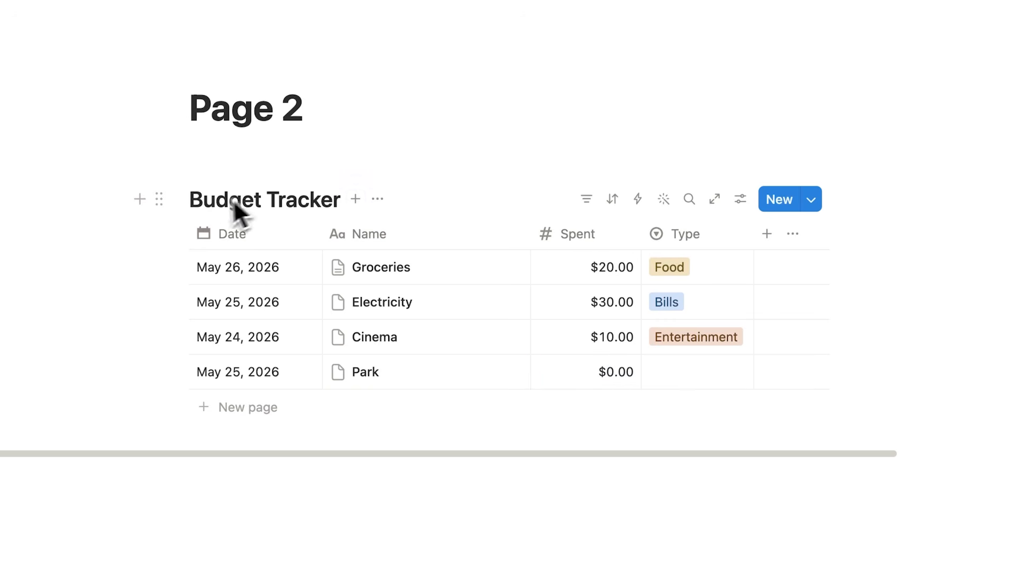
{"action": "left_click", "coordinate": [683, 374]}
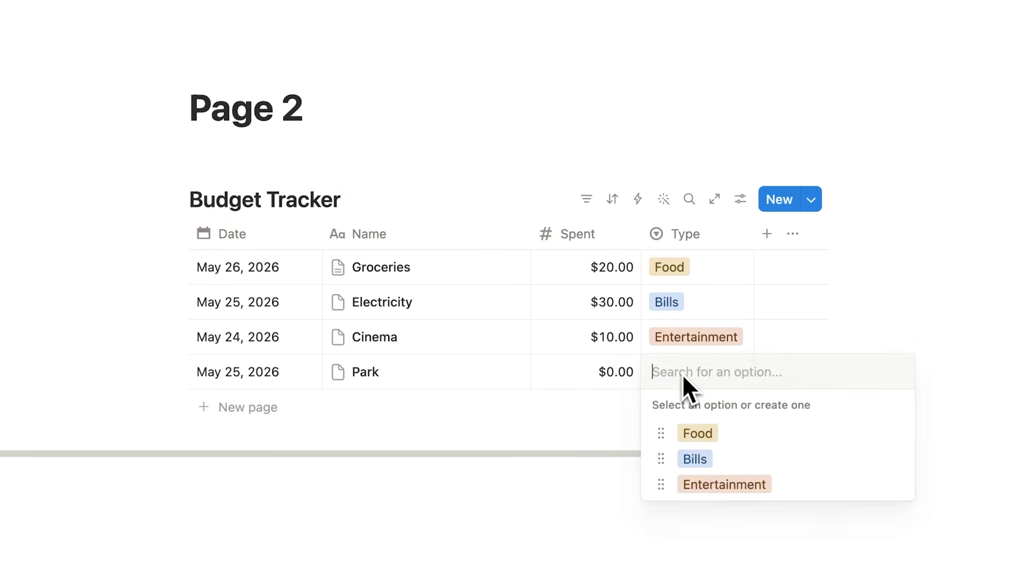
{"action": "left_click", "coordinate": [732, 484]}
{"action": "left_click", "coordinate": [492, 139]}
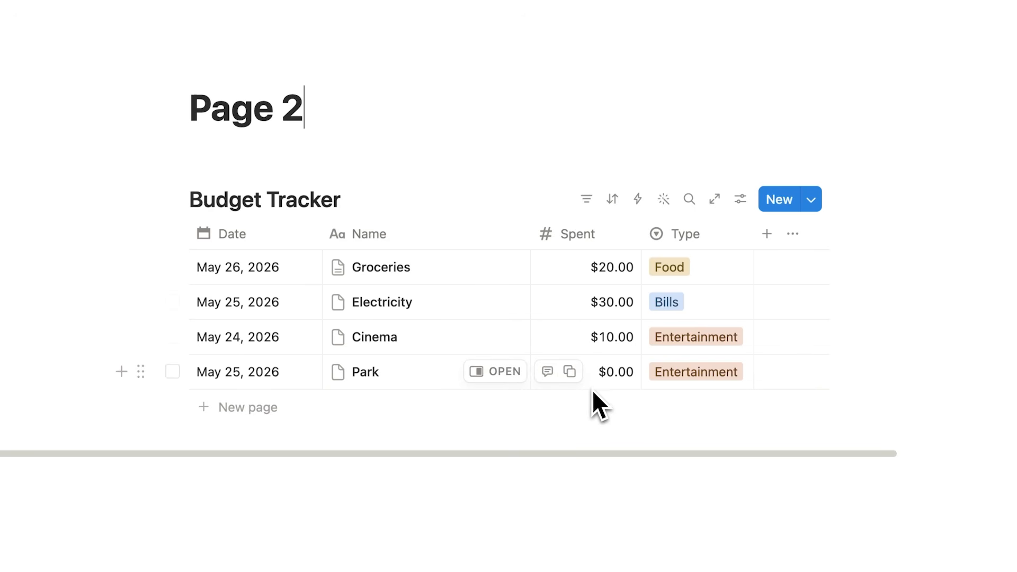
Filter the Budget Tracker table to rows whose Spent value is greater than 0
{"action": "left_click", "coordinate": [587, 206]}
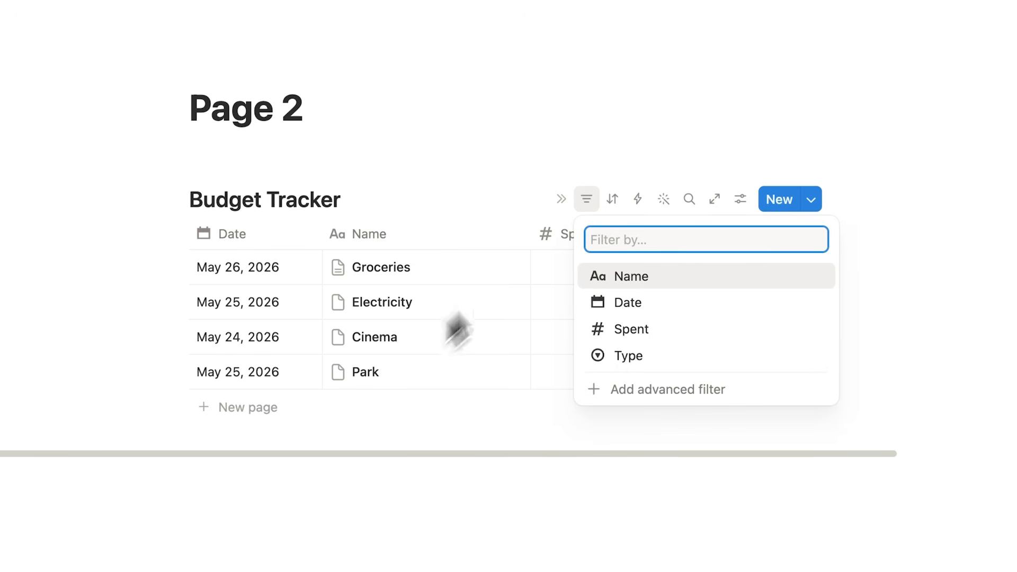
{"action": "left_click", "coordinate": [674, 328]}
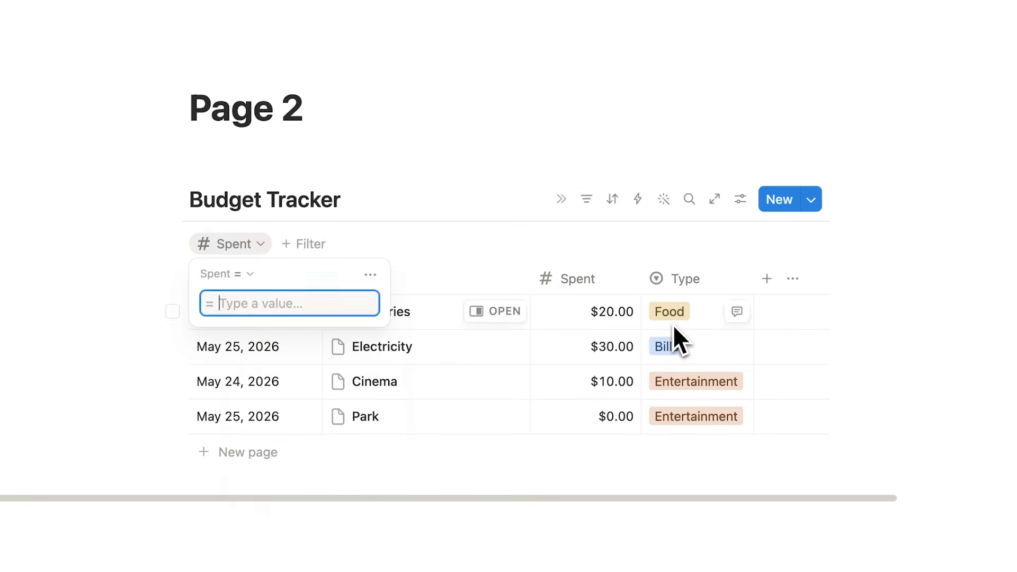
{"action": "left_click", "coordinate": [247, 276]}
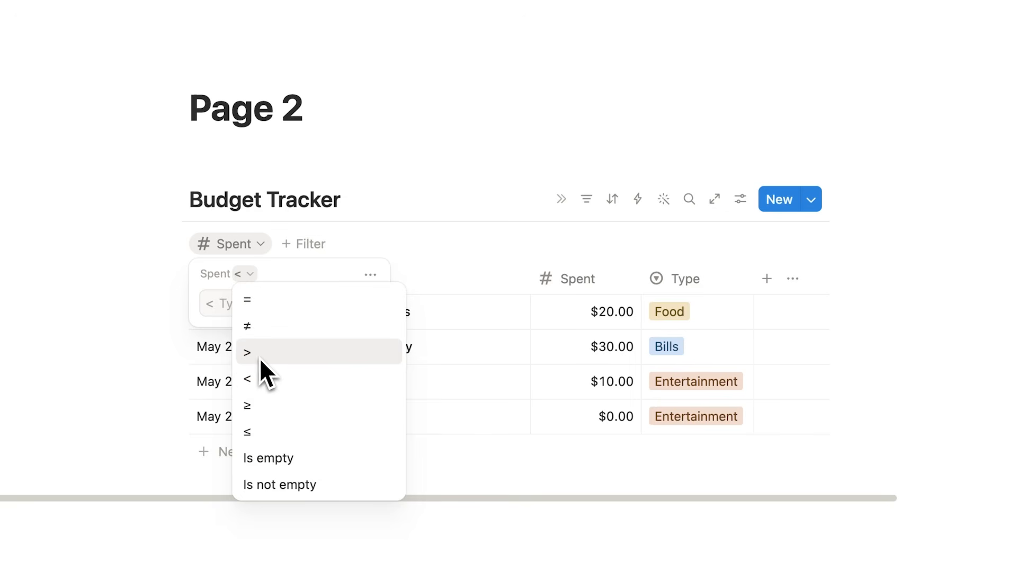
{"action": "left_click", "coordinate": [260, 355]}
{"action": "left_click", "coordinate": [249, 301]}
{"action": "type", "text": "0"}
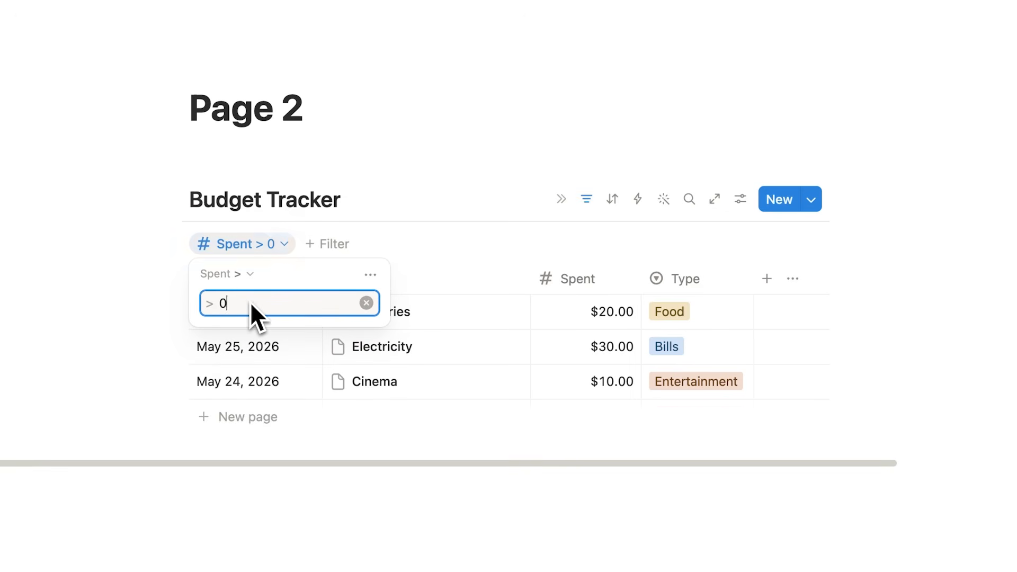
{"action": "left_click", "coordinate": [560, 521]}
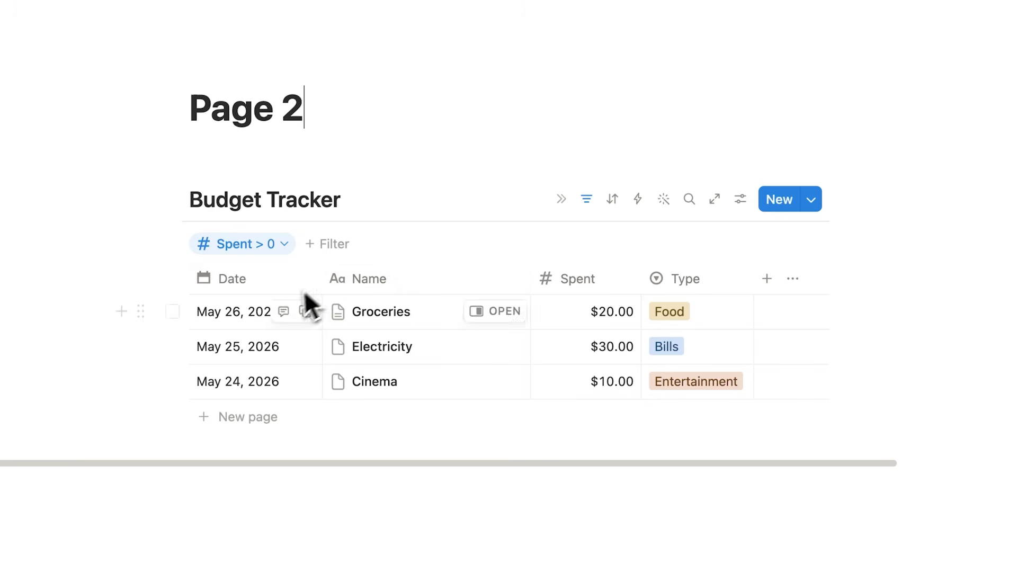
Clear the value of the Spent filter and enter 0 again
{"action": "left_click", "coordinate": [281, 247]}
{"action": "key", "text": "BackSpace"}
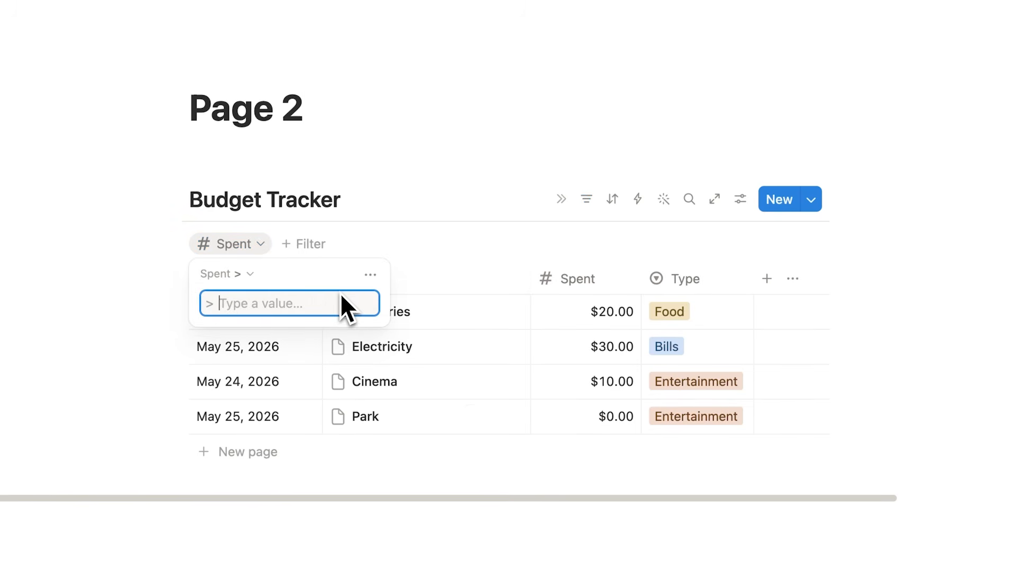
{"action": "type", "text": "0"}
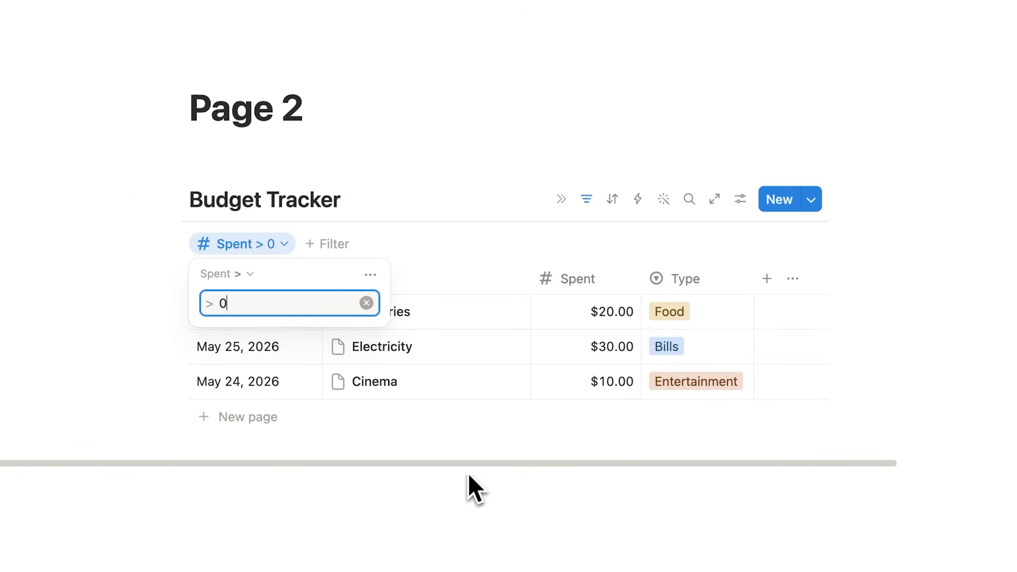
{"action": "left_click", "coordinate": [477, 490]}
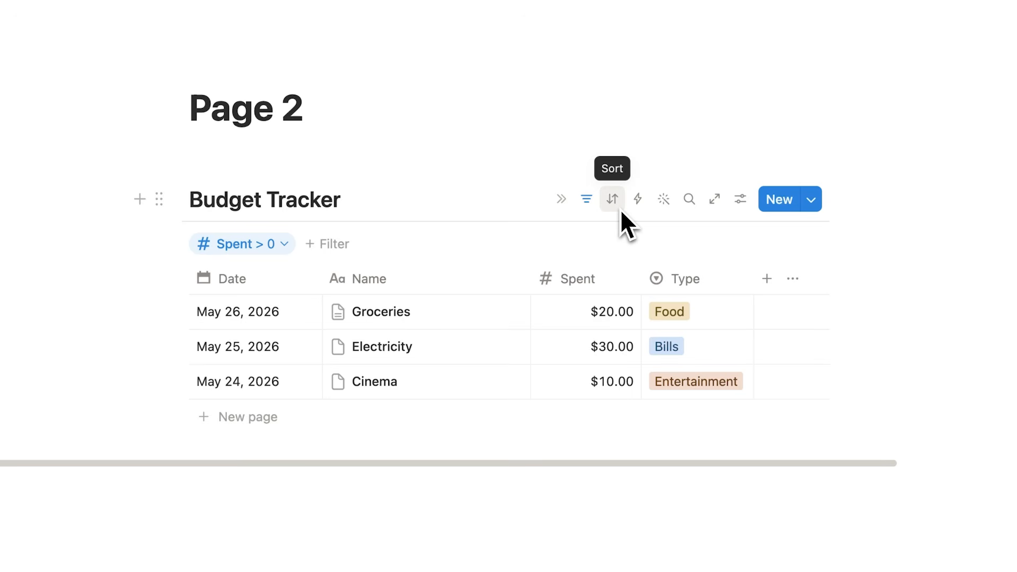
{"action": "left_click", "coordinate": [614, 201]}
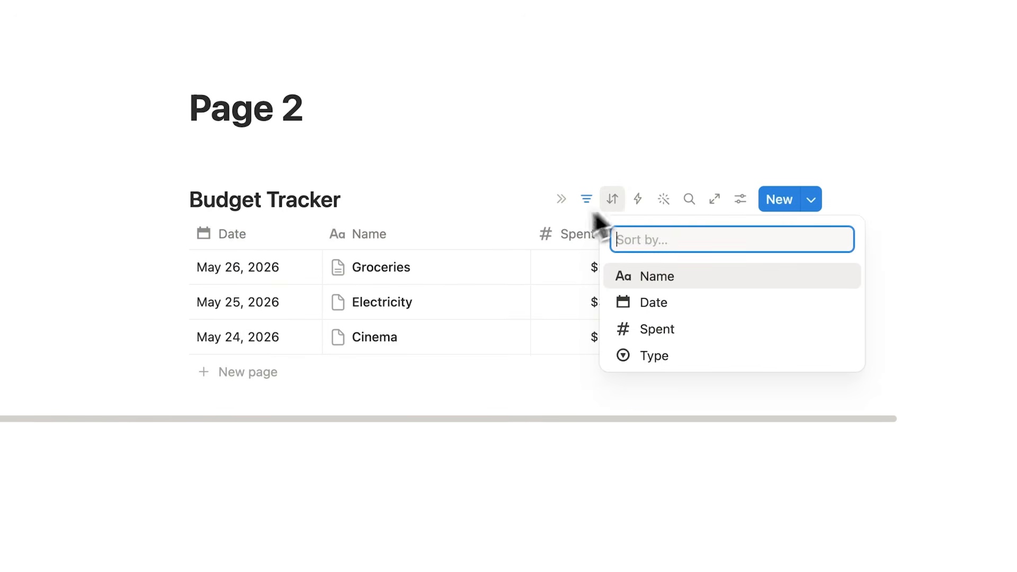
{"action": "left_click", "coordinate": [440, 288]}
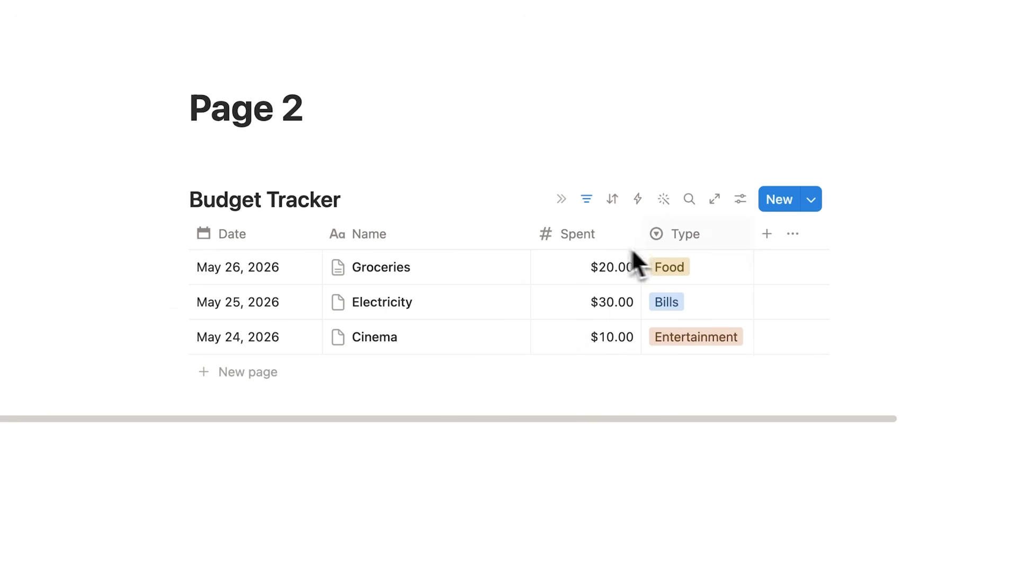
{"action": "left_click", "coordinate": [586, 199]}
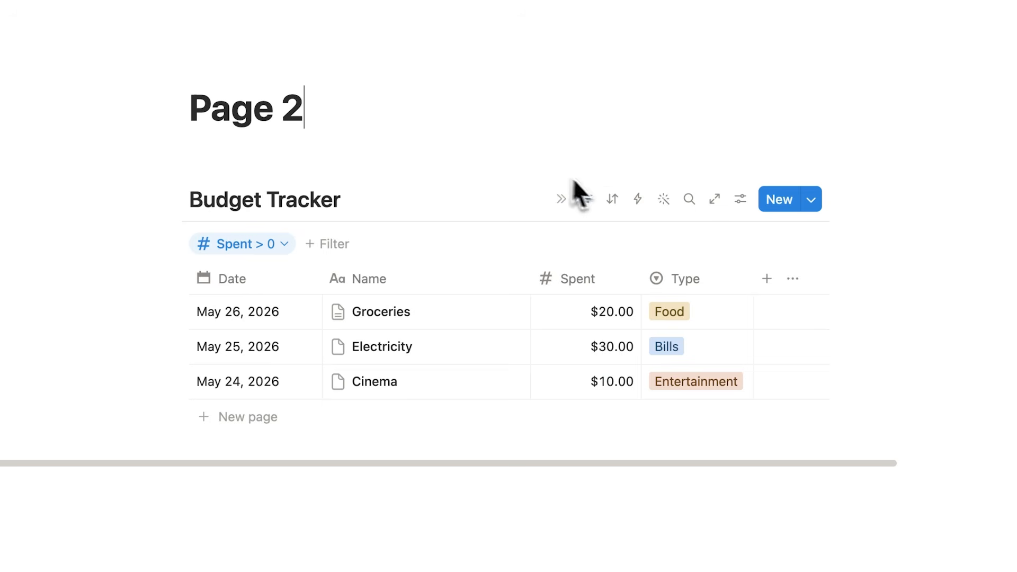
Sort the Budget Tracker table by Spent in descending order
{"action": "left_click", "coordinate": [612, 200]}
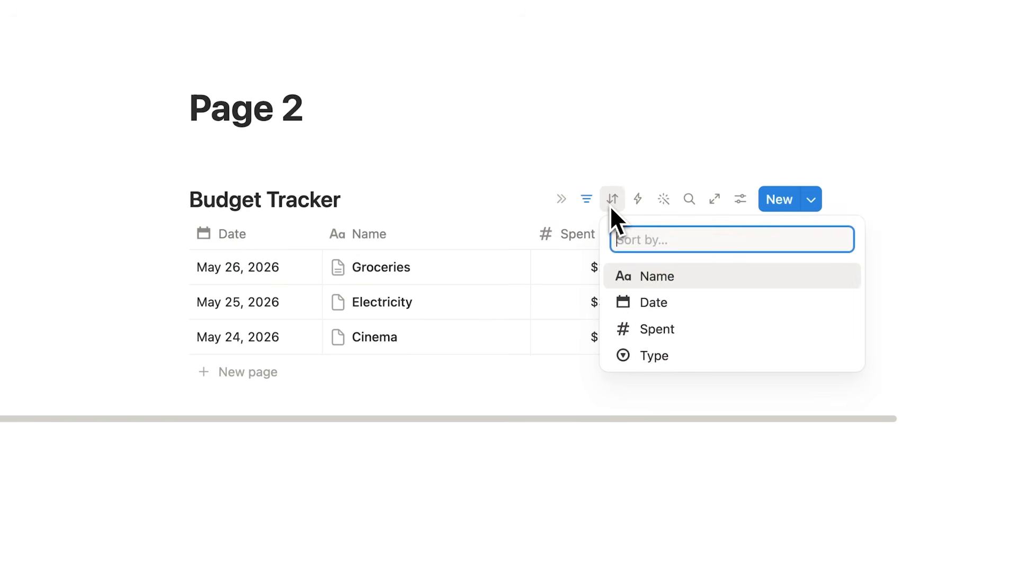
{"action": "left_click", "coordinate": [703, 330]}
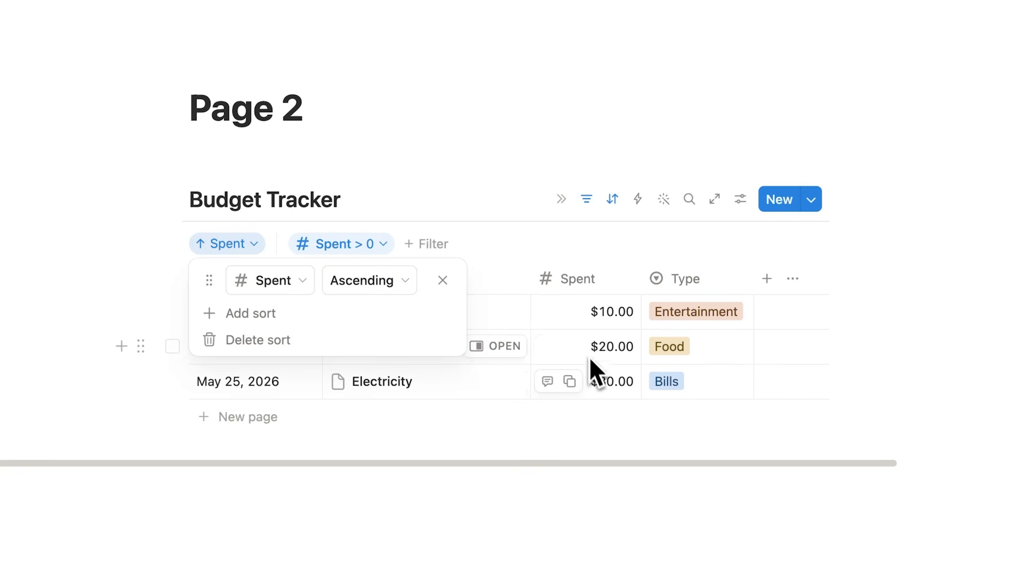
{"action": "left_click", "coordinate": [371, 289]}
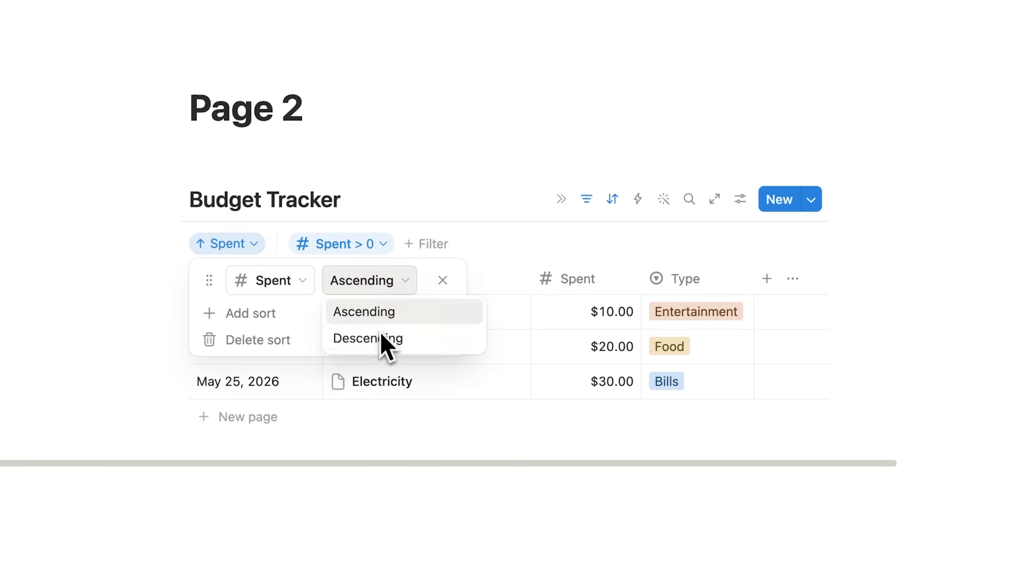
{"action": "left_click", "coordinate": [380, 333]}
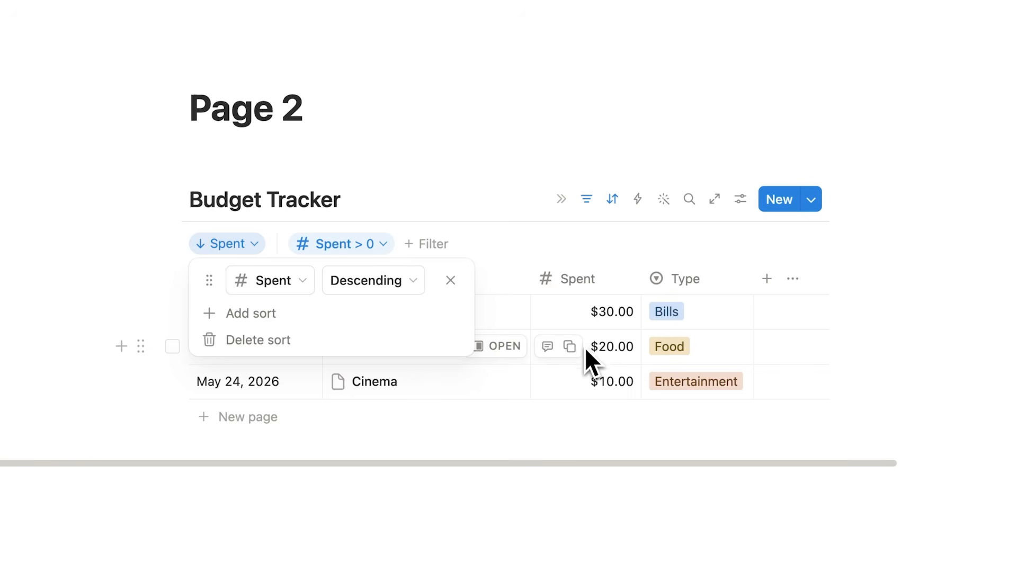
{"action": "left_click", "coordinate": [596, 380]}
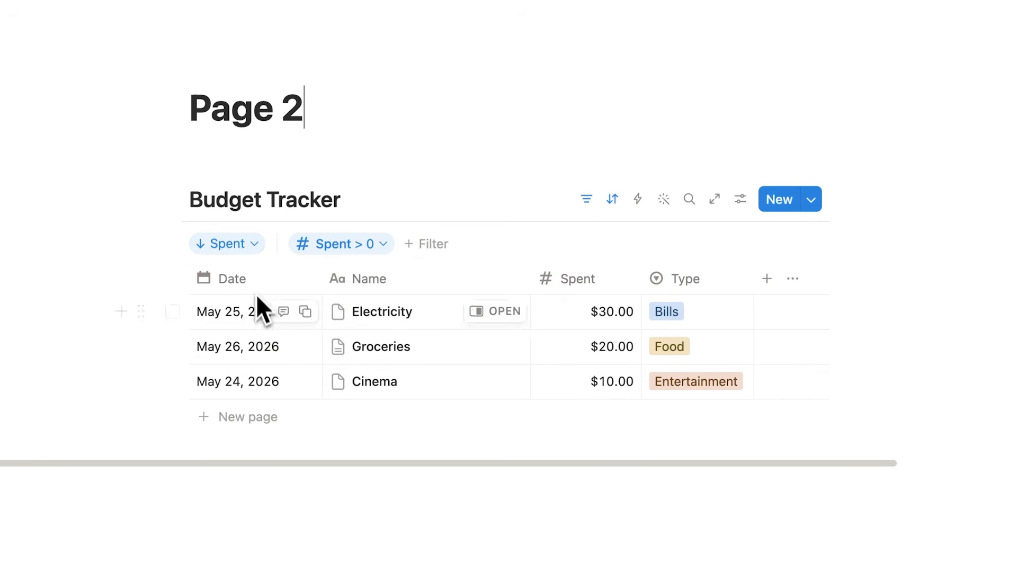
Replace the Spent sort on the Budget Tracker table with an ascending sort by Date
{"action": "left_click", "coordinate": [239, 245]}
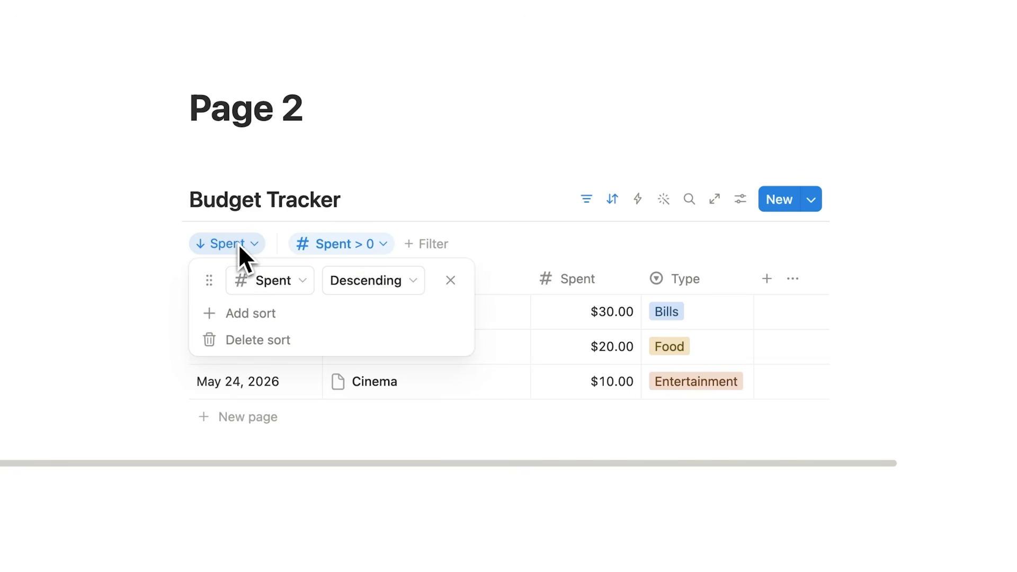
{"action": "left_click", "coordinate": [450, 280]}
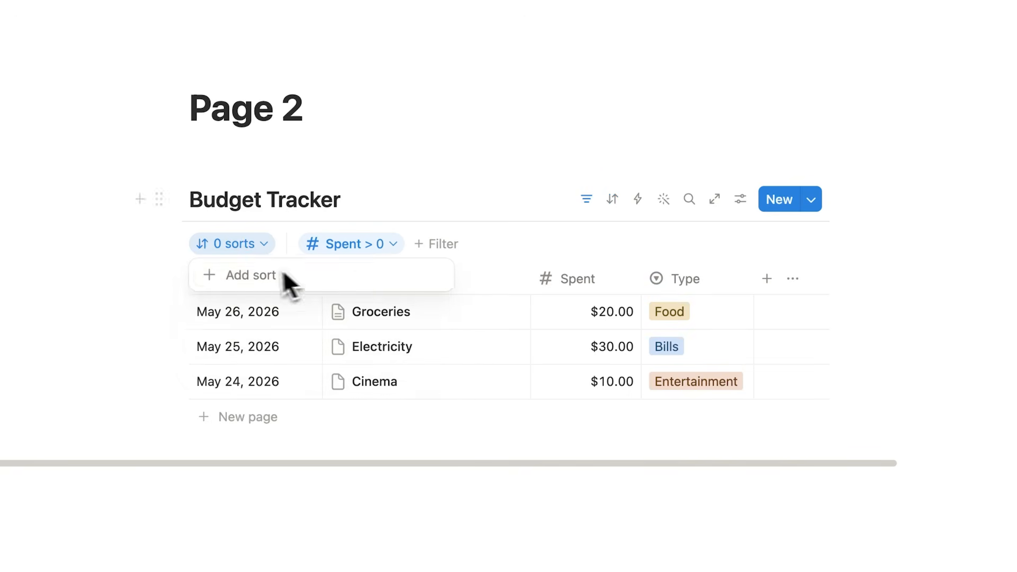
{"action": "left_click", "coordinate": [264, 273]}
{"action": "left_click", "coordinate": [271, 372]}
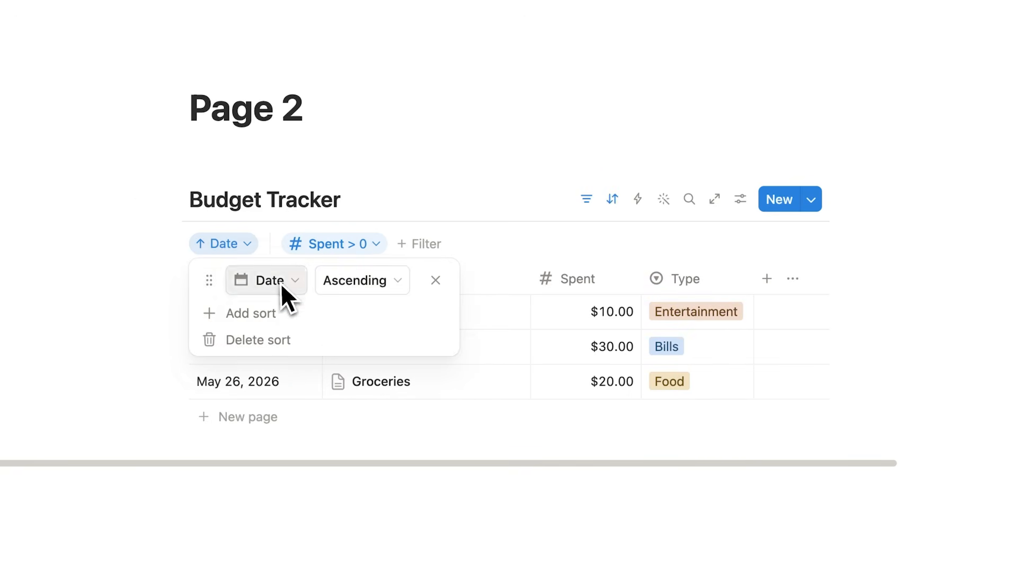
{"action": "left_click", "coordinate": [374, 193]}
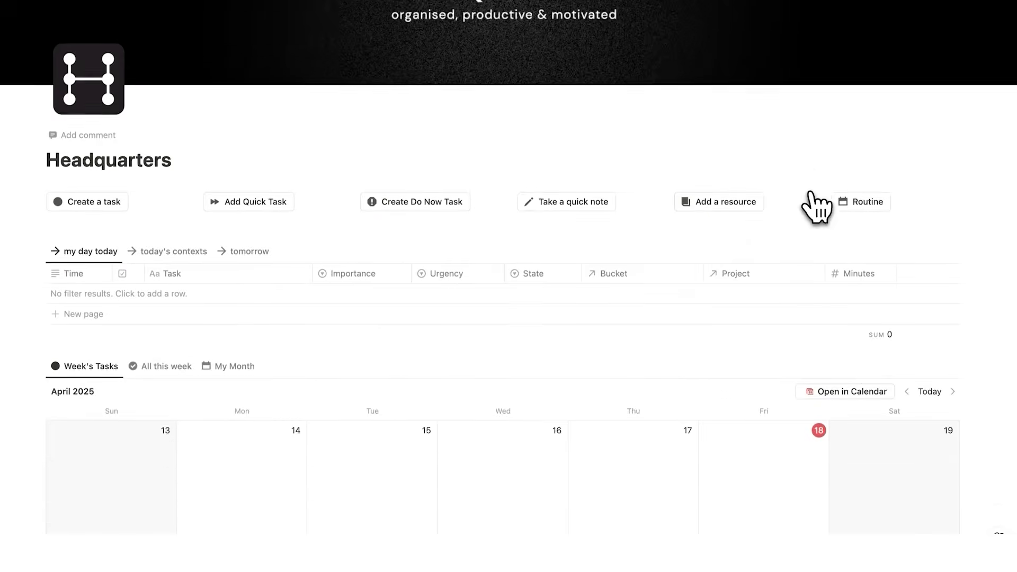
In My Task List on the Headquarters page, set Task 3's Importance to Important and its Urgency to Not Urgent
{"action": "scroll", "coordinate": [814, 204], "scroll_direction": "down", "scroll_amount": 10}
{"action": "scroll", "coordinate": [810, 201], "scroll_direction": "down", "scroll_amount": 5}
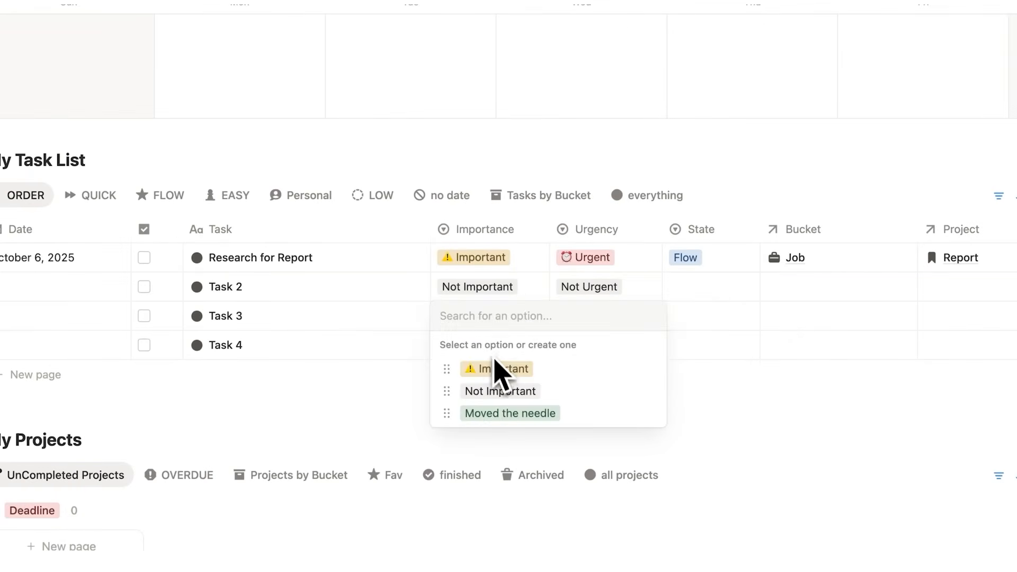
{"action": "left_click", "coordinate": [495, 368]}
{"action": "left_click", "coordinate": [602, 336]}
{"action": "left_click", "coordinate": [609, 390]}
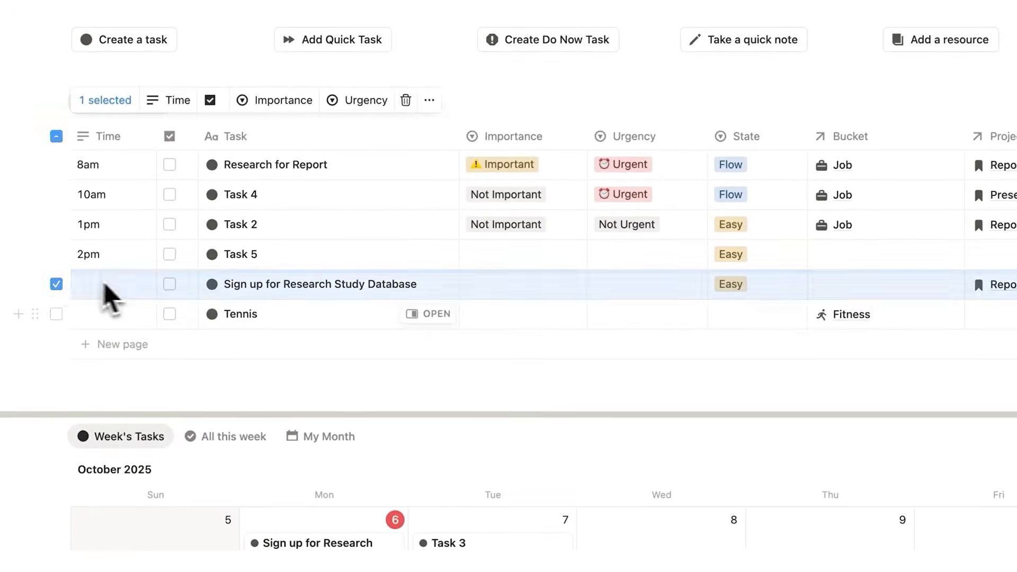
Open the Time value of the Sign up for Research Study Database task and look over the Workspaces gallery, including Personal
{"action": "left_click", "coordinate": [104, 285]}
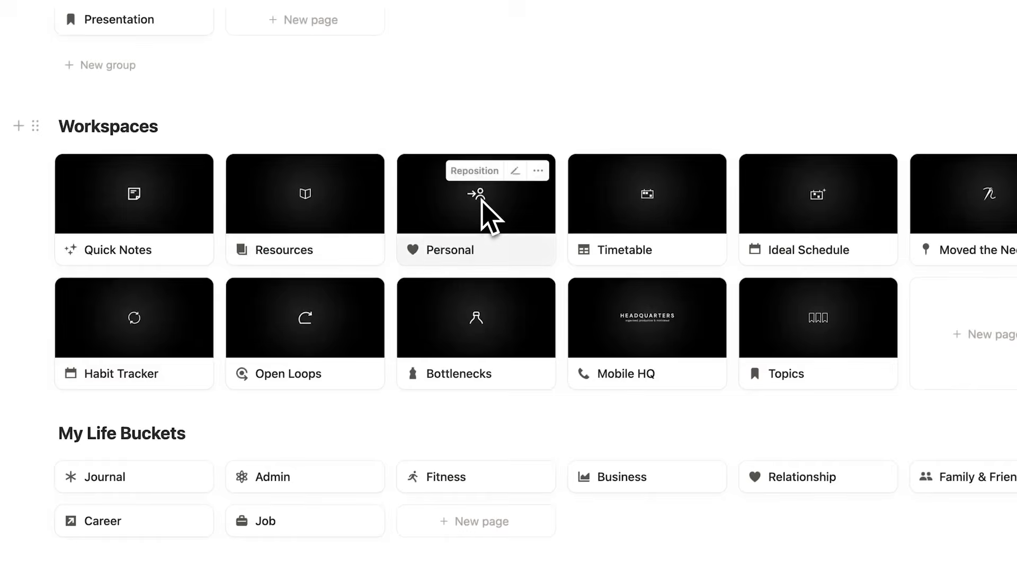
{"action": "left_click", "coordinate": [483, 214]}
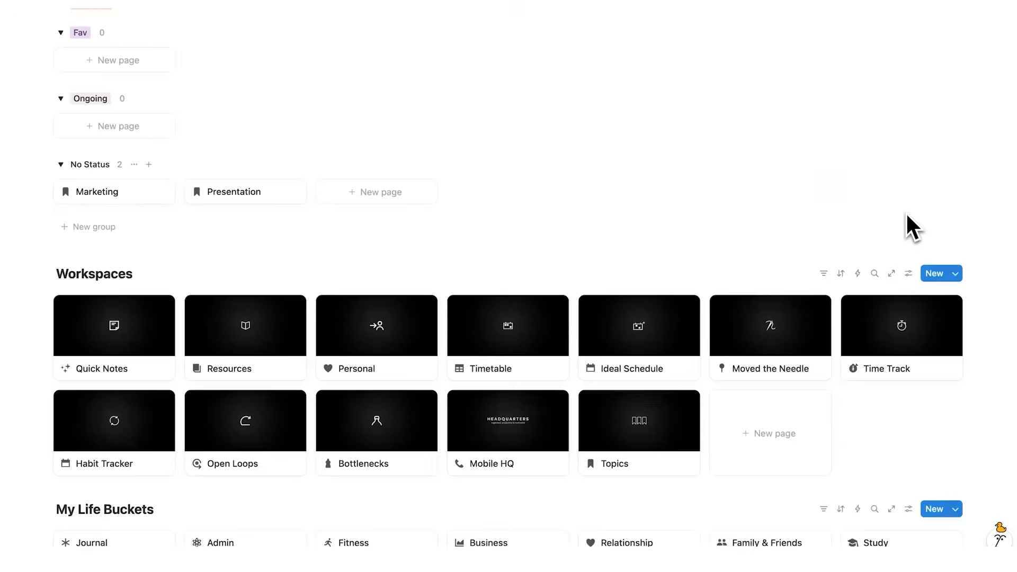
{"action": "scroll", "coordinate": [907, 210], "scroll_direction": "up", "scroll_amount": 15}
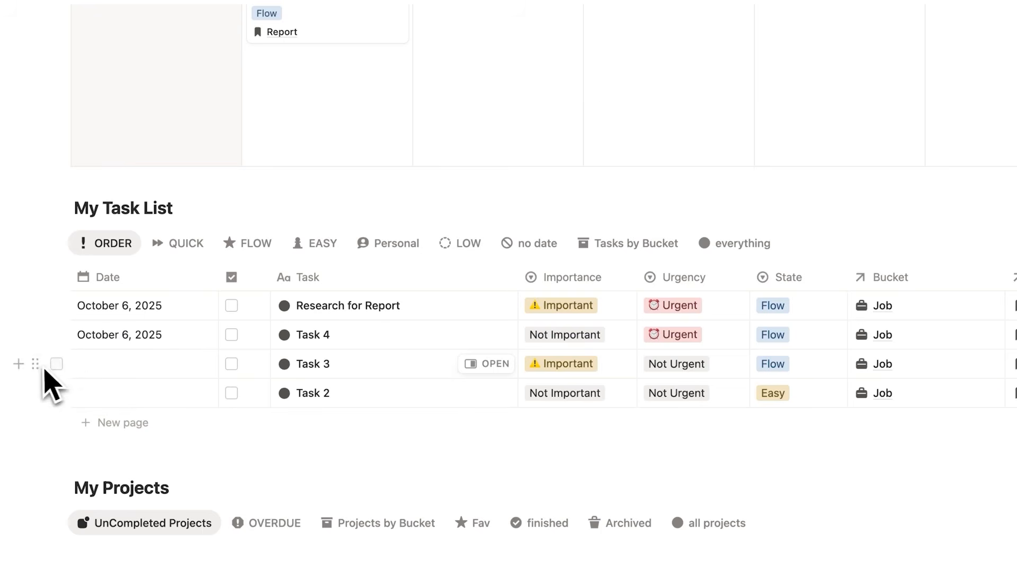
Move Task 3 from My Task List onto the week's calendar and apply the Weekly Review template to a new page
{"action": "left_click_drag", "start_coordinate": [43, 363], "coordinate": [326, 135]}
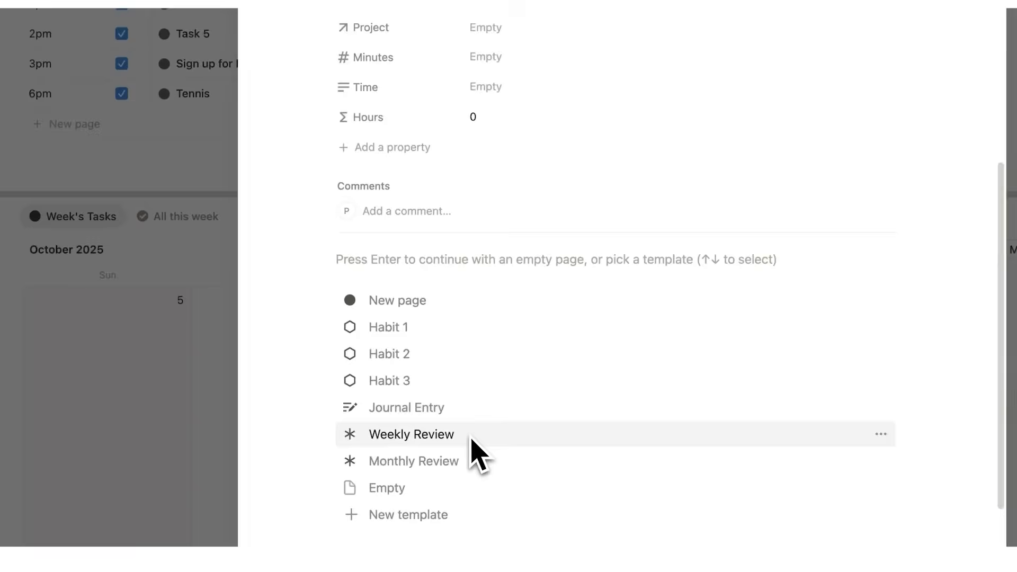
{"action": "left_click", "coordinate": [470, 444]}
{"action": "left_click", "coordinate": [300, 38]}
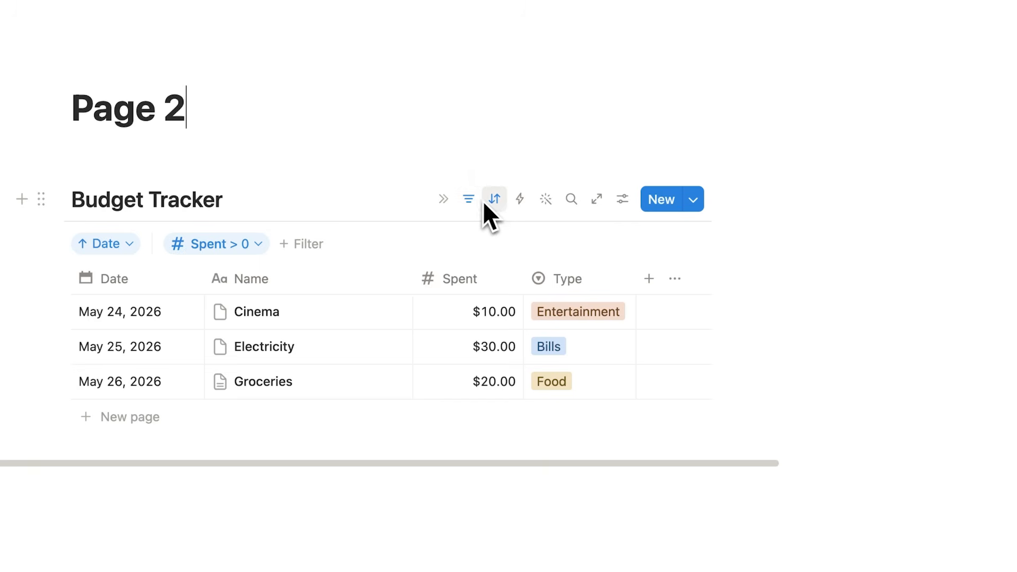
Group the Budget Tracker table on Page 2 by Type
{"action": "left_click", "coordinate": [625, 204]}
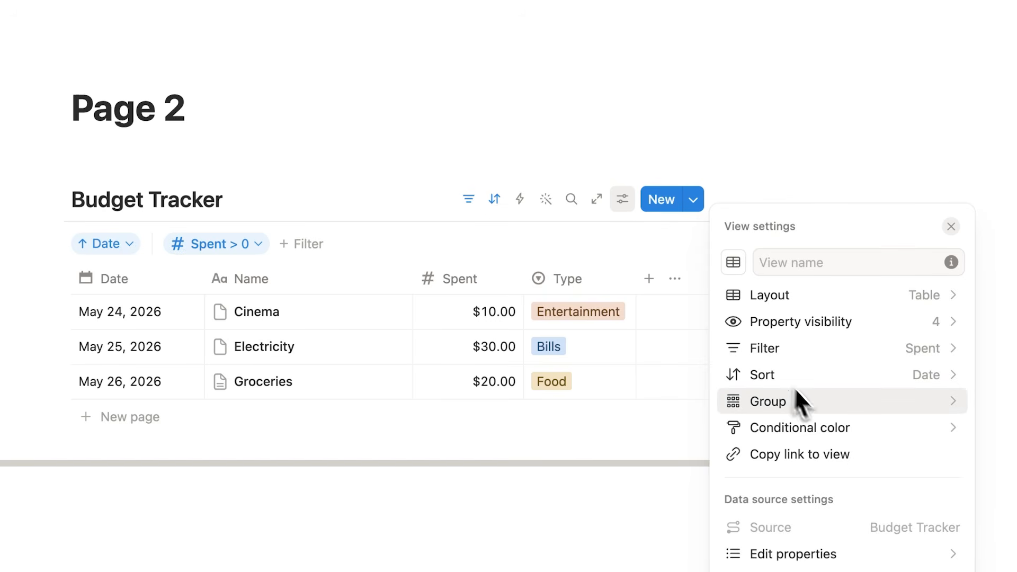
{"action": "left_click", "coordinate": [819, 401]}
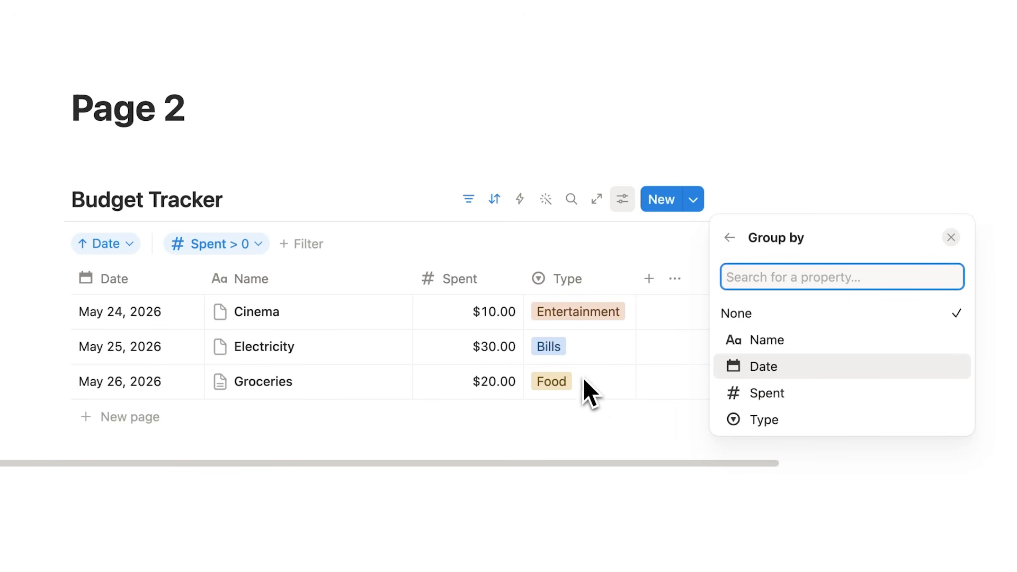
{"action": "left_click", "coordinate": [786, 423]}
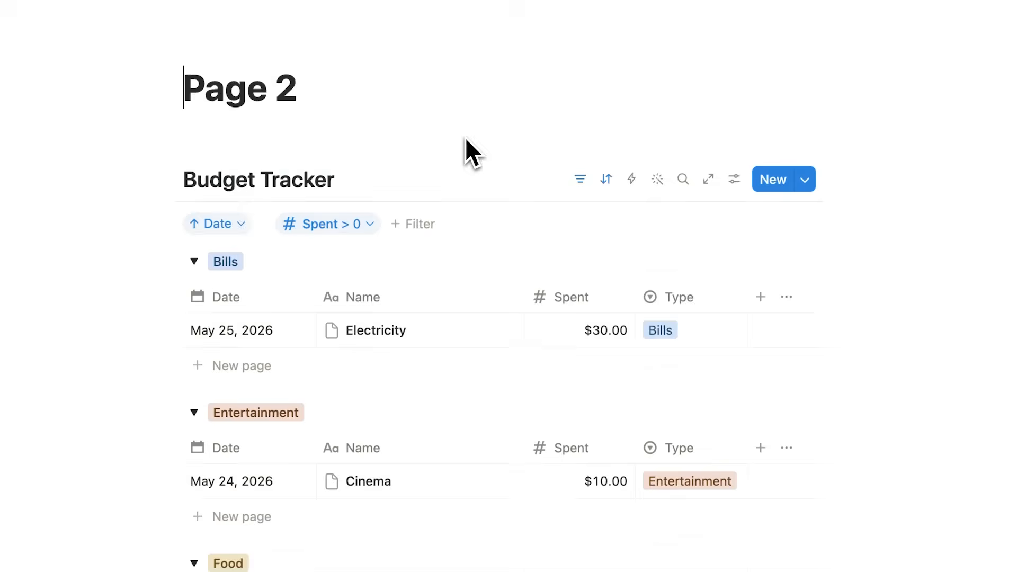
Add a new row named Internet to the Bills group
{"action": "scroll", "coordinate": [465, 137], "scroll_direction": "down", "scroll_amount": 2}
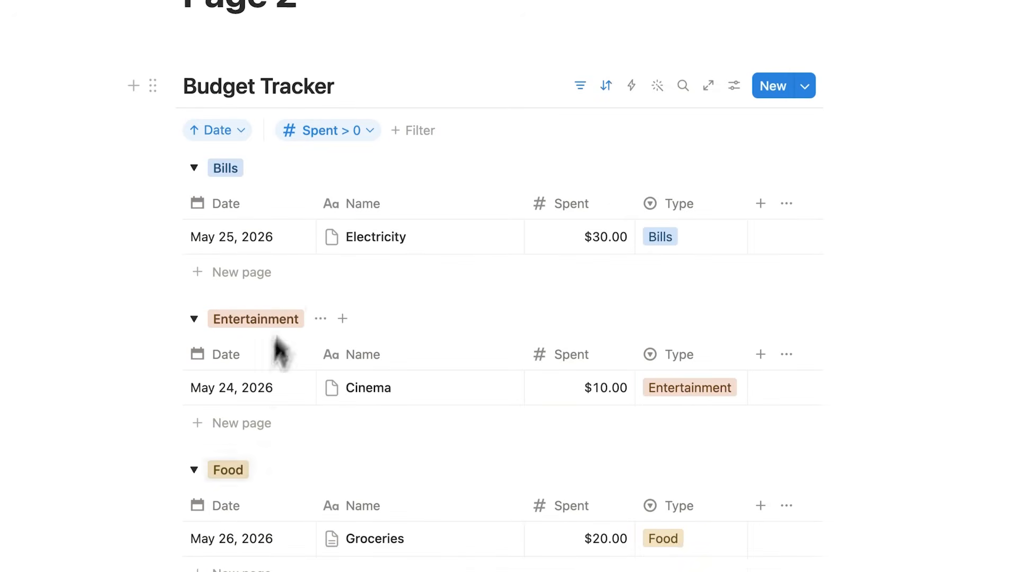
{"action": "left_click", "coordinate": [228, 274]}
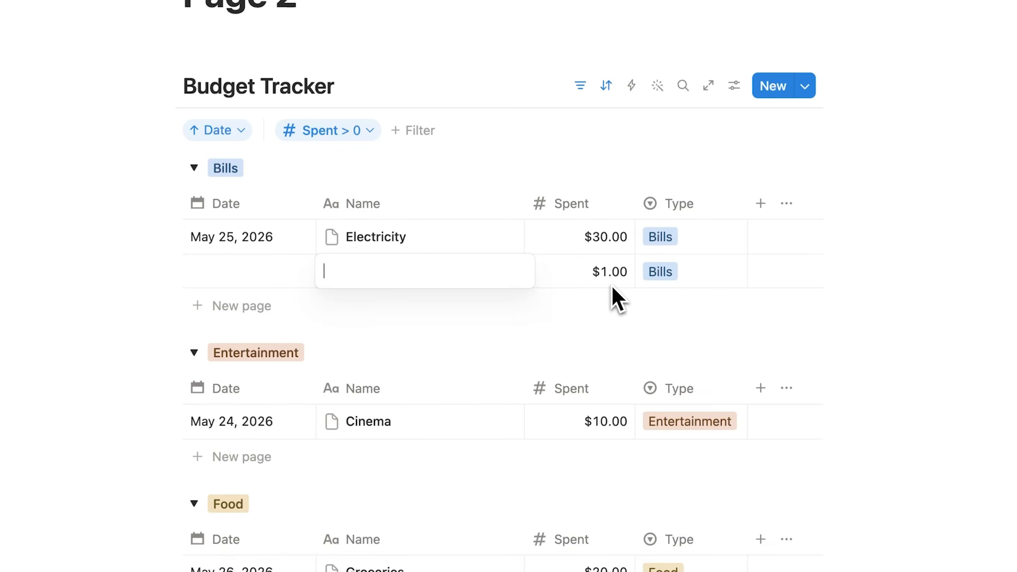
{"action": "key", "text": "Escape"}
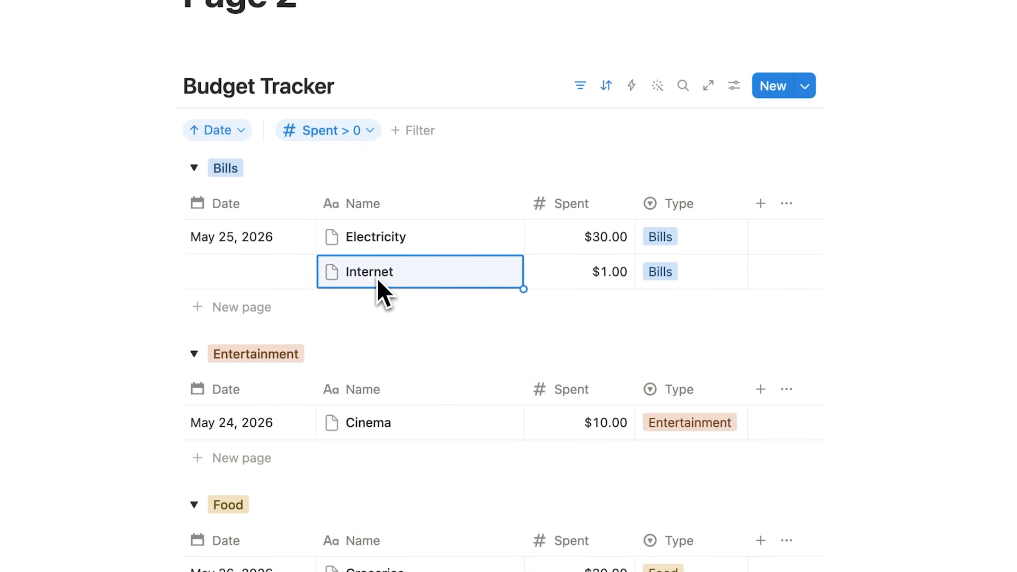
Set the Internet row's Spent amount to $100.00
{"action": "left_click", "coordinate": [597, 274]}
{"action": "key", "text": "BackSpace"}
{"action": "key", "text": "BackSpace"}
{"action": "key", "text": "BackSpace"}
{"action": "type", "text": "00"}
{"action": "key", "text": "Return"}
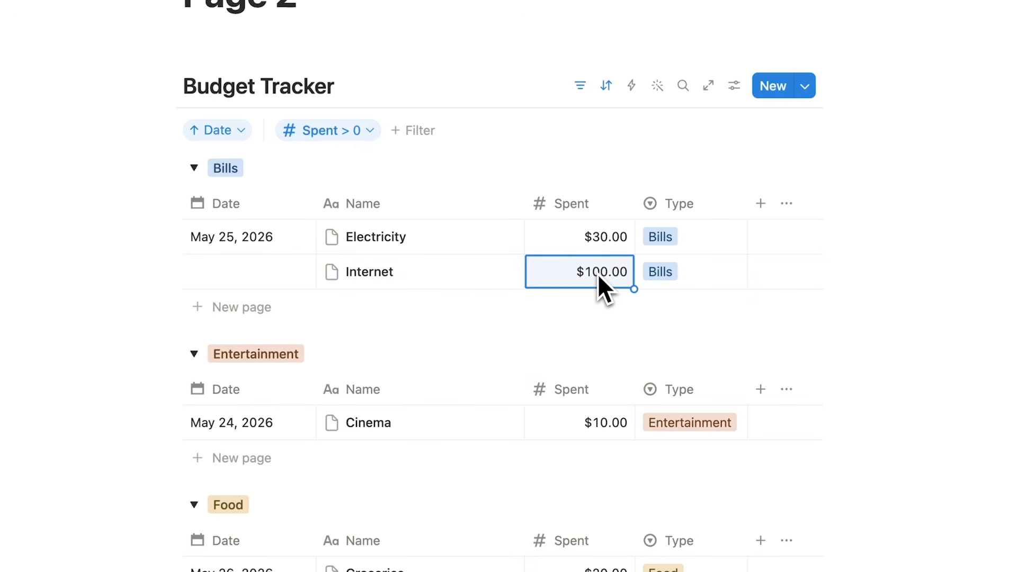
Set the Internet row's Date to May 26, 2026
{"action": "left_click", "coordinate": [262, 286]}
{"action": "left_click", "coordinate": [265, 515]}
{"action": "left_click", "coordinate": [408, 263]}
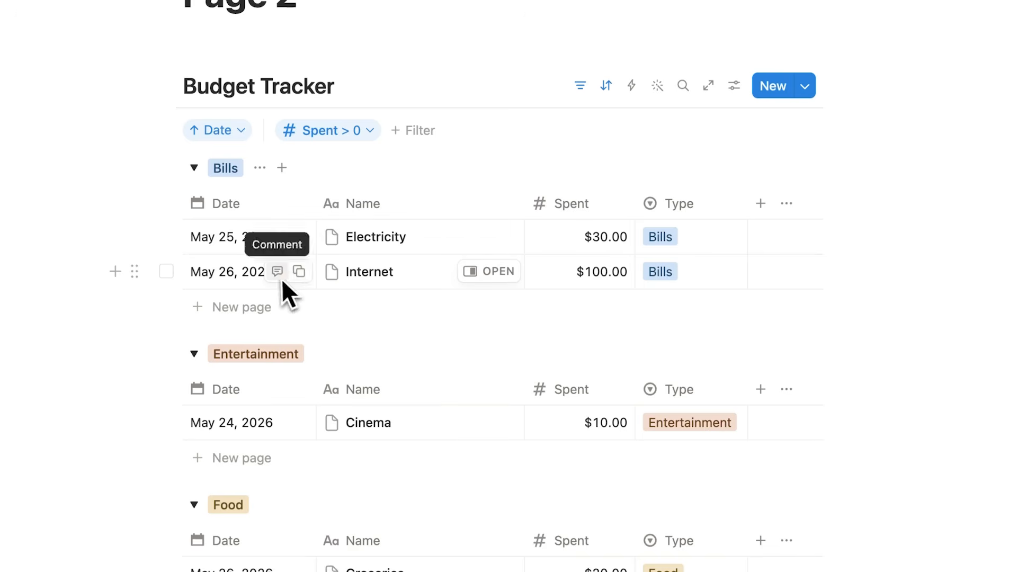
{"action": "left_click", "coordinate": [734, 86]}
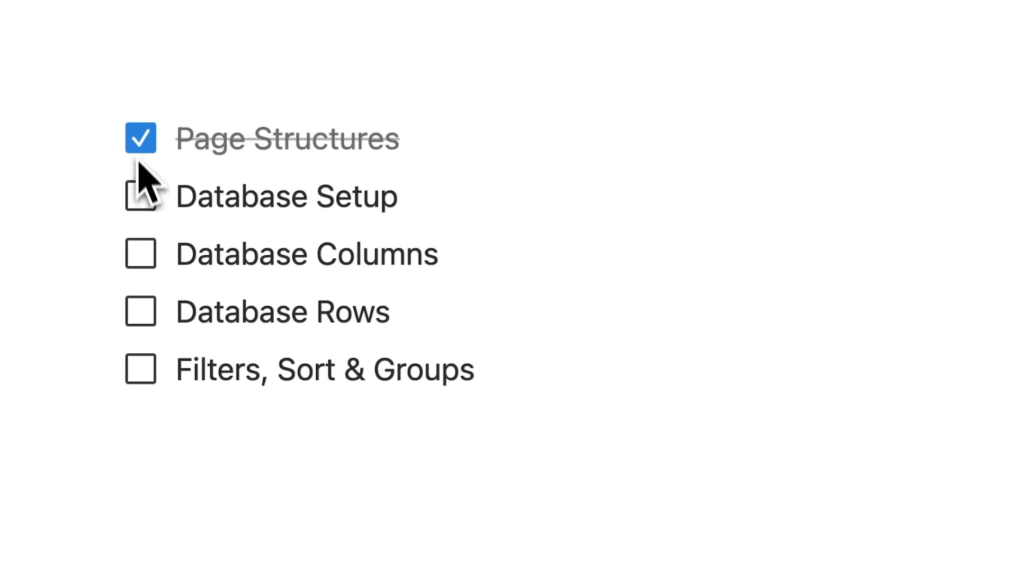
Check off Database Setup, Database Columns, Database Rows and Filters, Sort & Groups in the checklist, and start a new item with "Data"
{"action": "left_click", "coordinate": [141, 196]}
{"action": "left_click", "coordinate": [140, 254]}
{"action": "left_click", "coordinate": [140, 311]}
{"action": "left_click", "coordinate": [140, 370]}
{"action": "key", "text": "Return"}
{"action": "type", "text": "Data"}
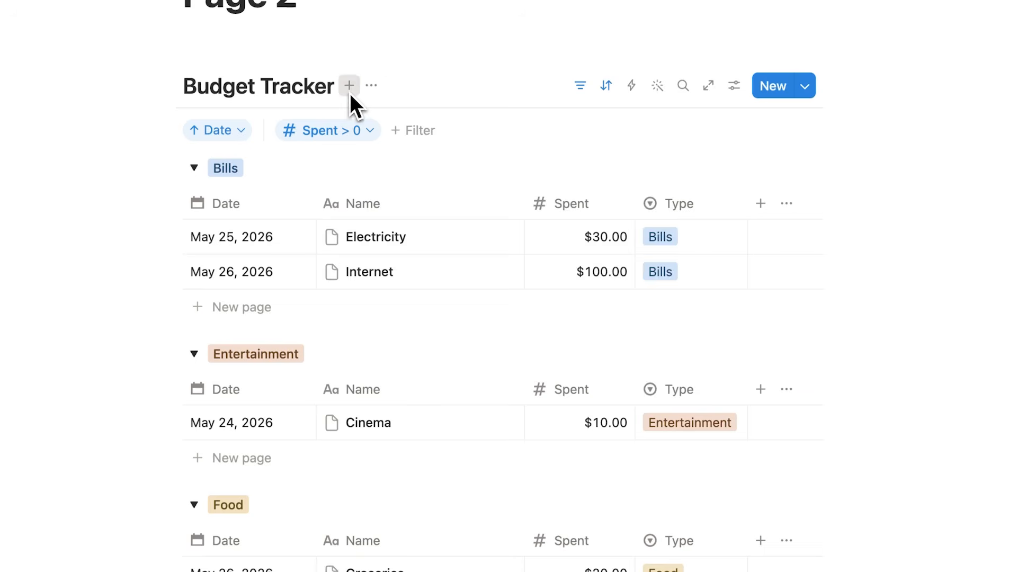
Add a Calendar view to the Budget Tracker database
{"action": "left_click", "coordinate": [350, 93]}
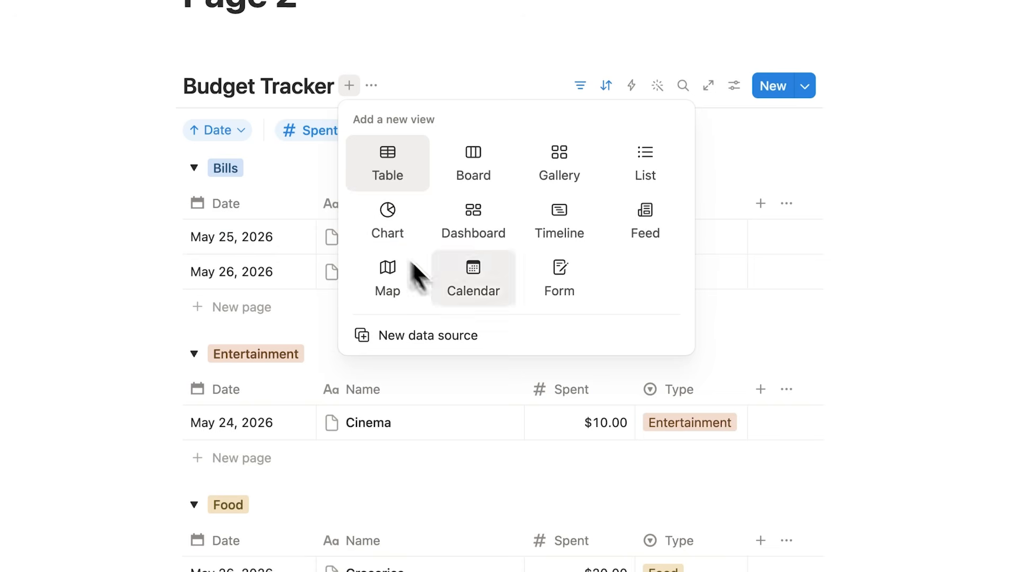
{"action": "left_click", "coordinate": [498, 279]}
{"action": "left_click", "coordinate": [497, 277]}
Switch to the Table view and back to the Calendar view to compare how each presents the entries
{"action": "left_click", "coordinate": [206, 212]}
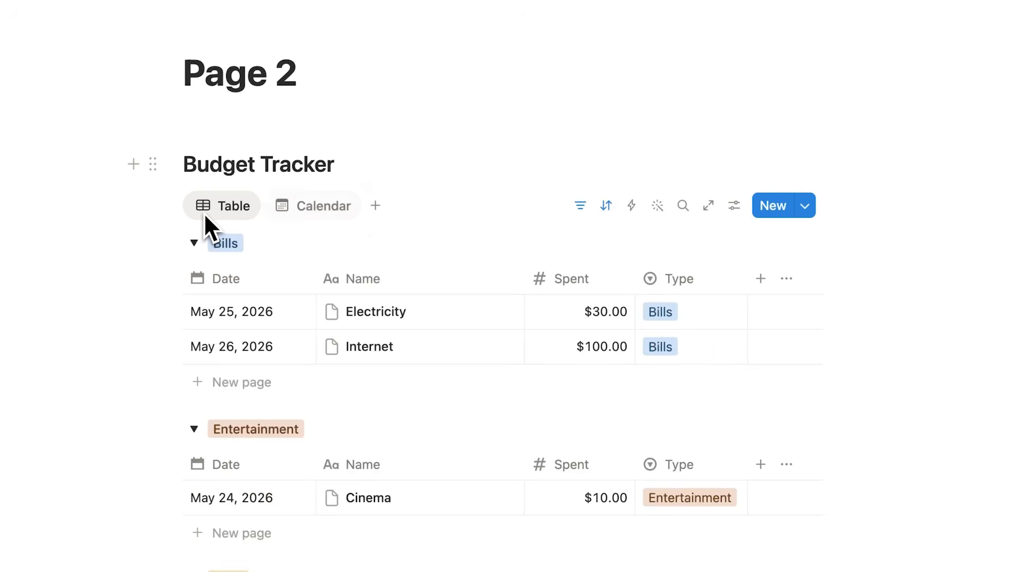
{"action": "scroll", "coordinate": [298, 233], "scroll_direction": "down", "scroll_amount": 3}
{"action": "scroll", "coordinate": [519, 336], "scroll_direction": "up", "scroll_amount": 3}
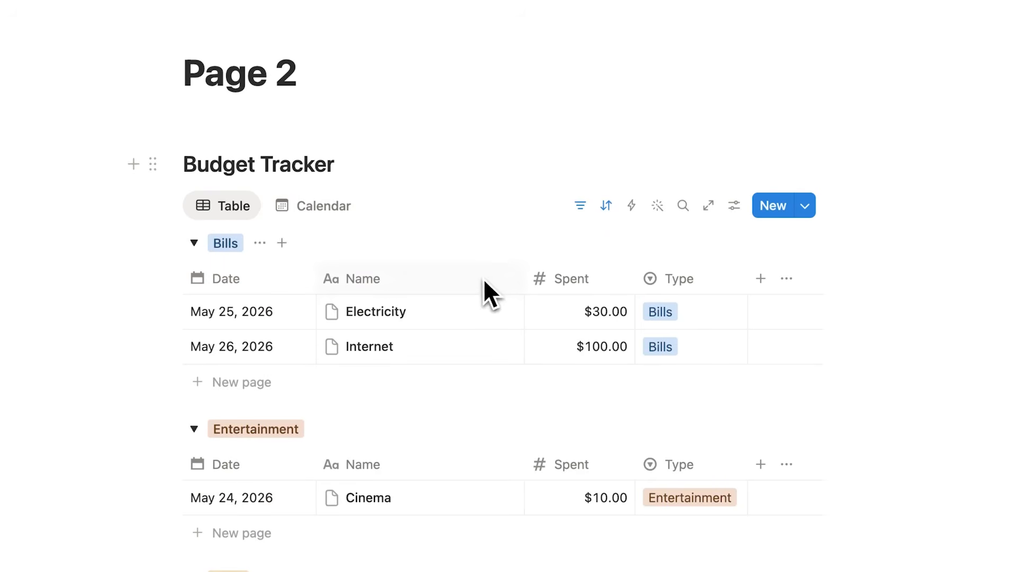
{"action": "left_click", "coordinate": [313, 218]}
{"action": "scroll", "coordinate": [311, 231], "scroll_direction": "down", "scroll_amount": 10}
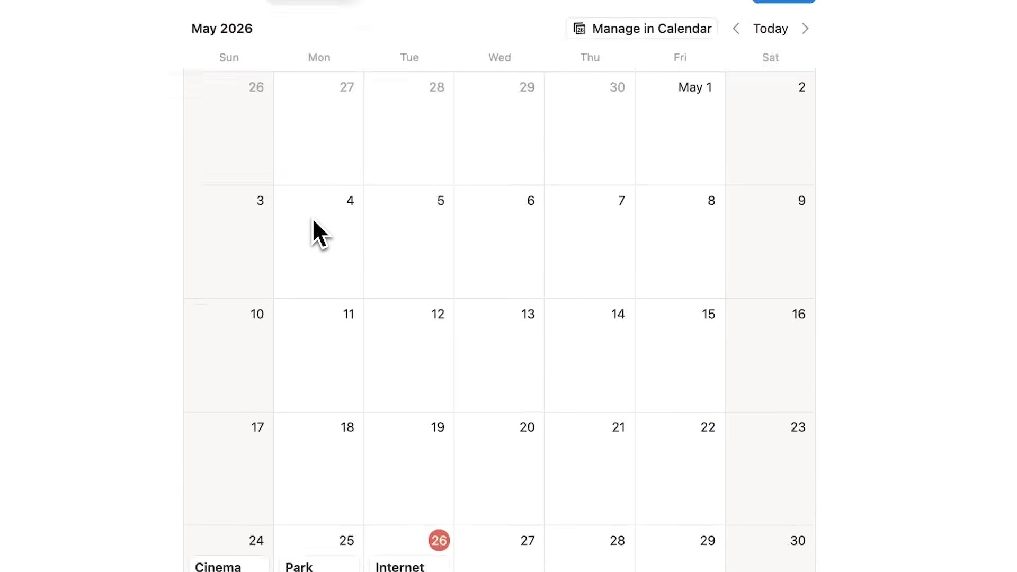
{"action": "scroll", "coordinate": [370, 341], "scroll_direction": "up", "scroll_amount": 10}
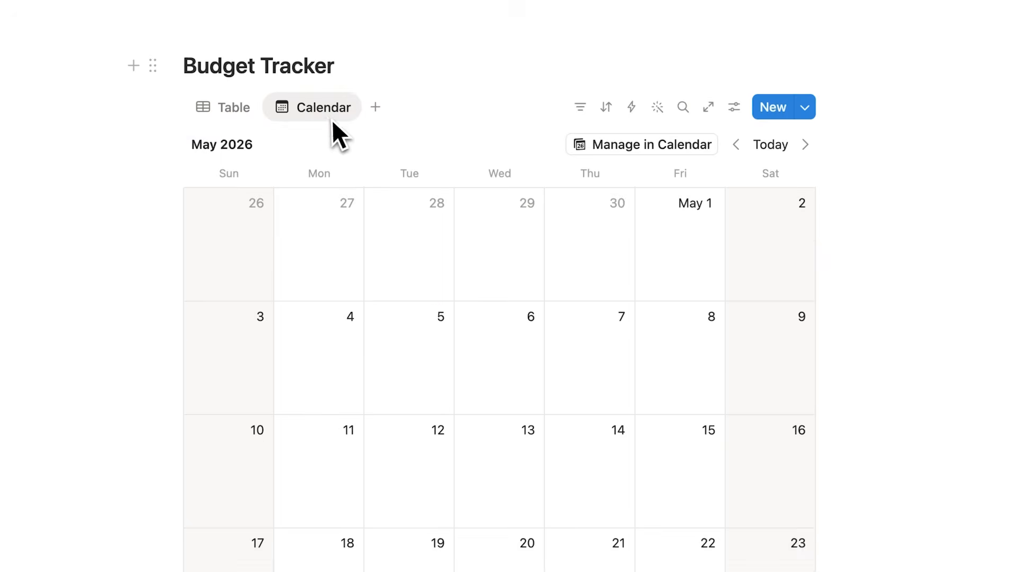
Set the Budget Tracker's Calendar view to show the calendar as a week
{"action": "left_click", "coordinate": [733, 106]}
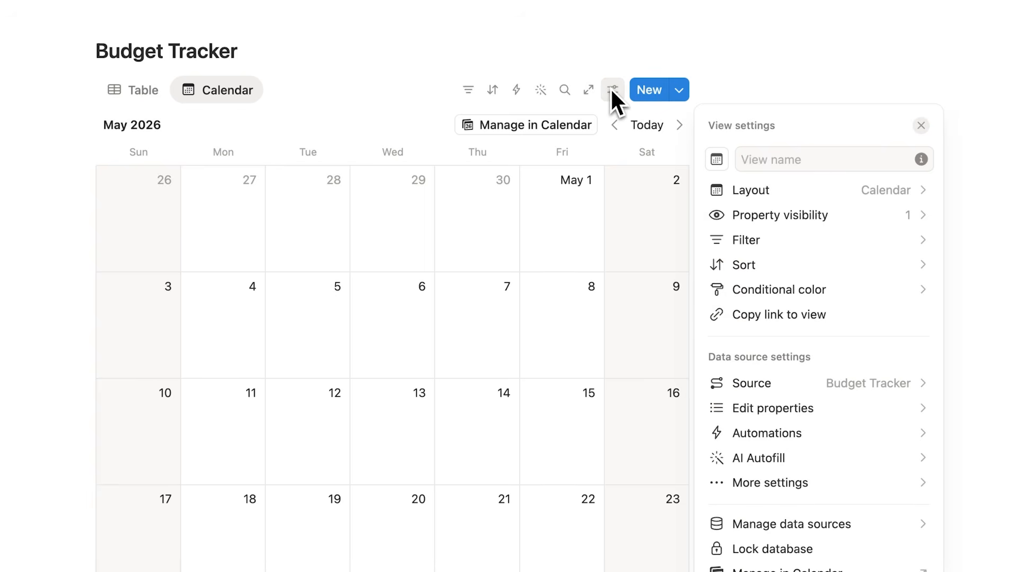
{"action": "left_click", "coordinate": [774, 189]}
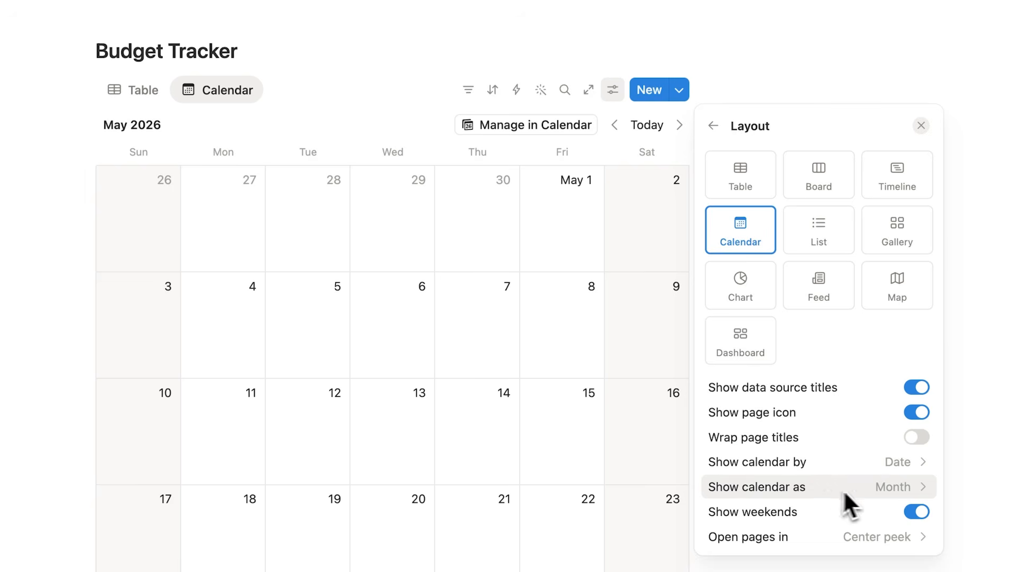
{"action": "left_click", "coordinate": [858, 491]}
{"action": "left_click", "coordinate": [788, 536]}
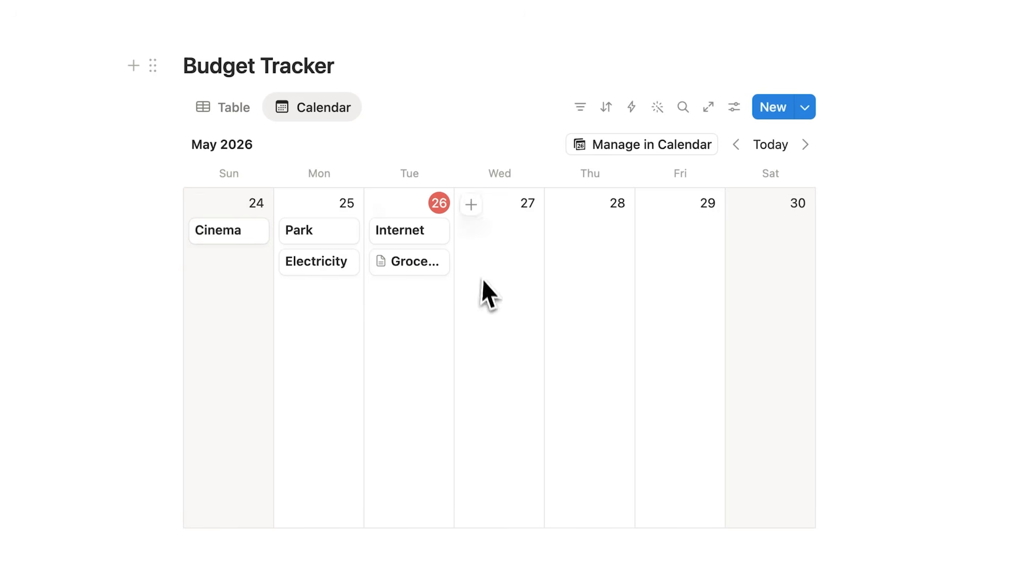
Open the Internet entry from the calendar to examine its properties, and close it again
{"action": "left_click", "coordinate": [408, 237]}
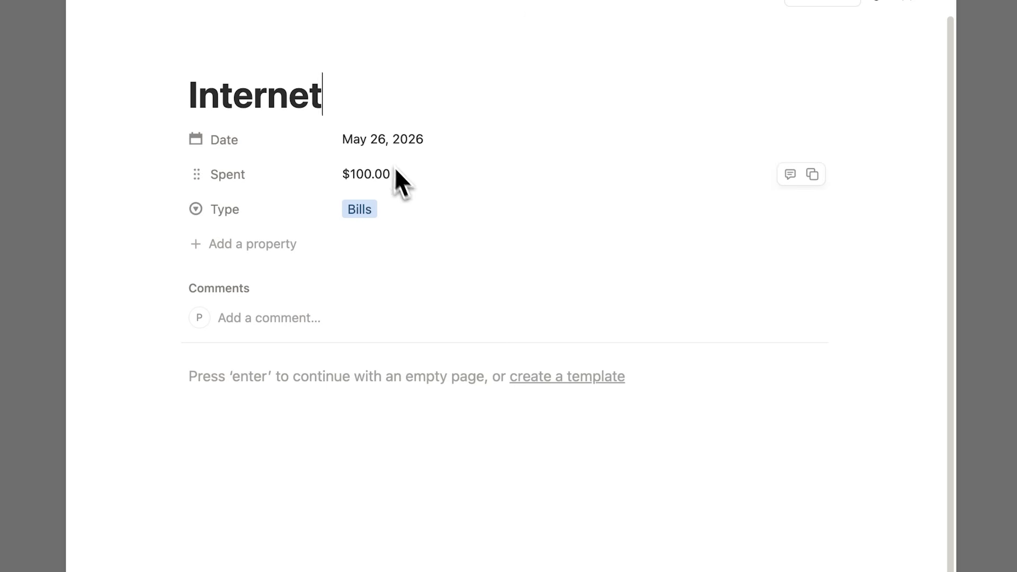
{"action": "key", "text": "Escape"}
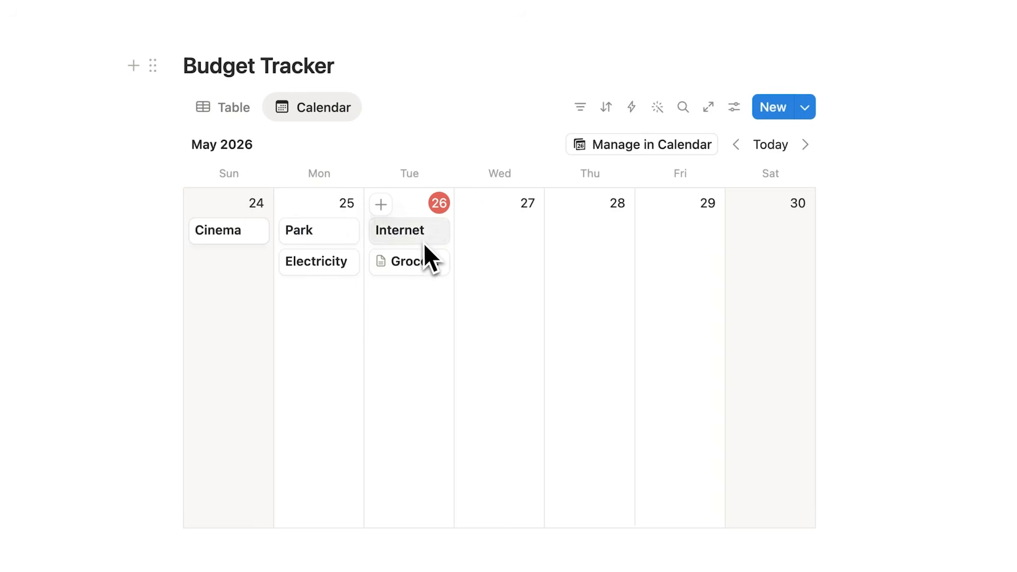
Make the Type and Spent properties visible on the Calendar view's entries
{"action": "left_click", "coordinate": [734, 110]}
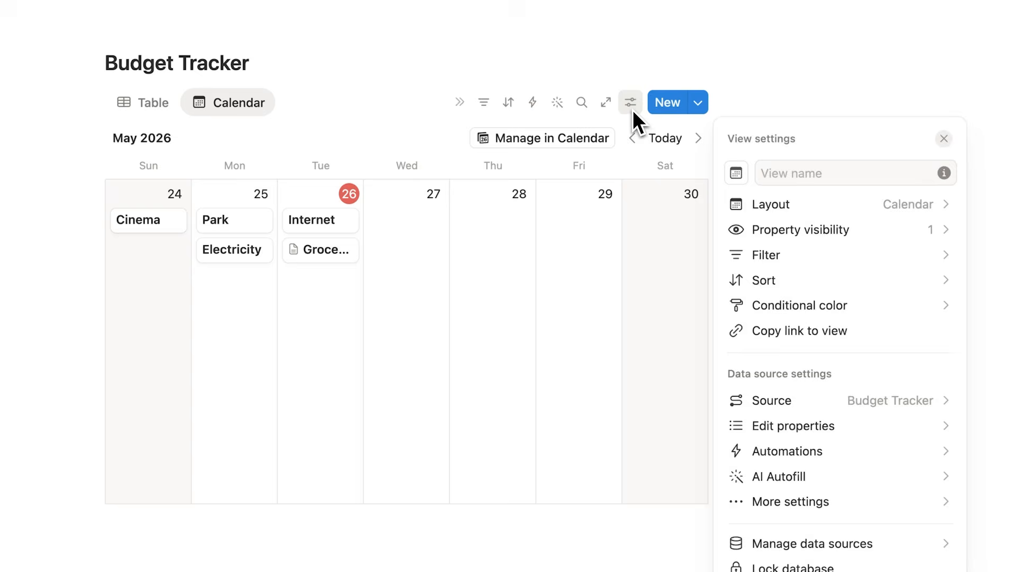
{"action": "left_click", "coordinate": [860, 229]}
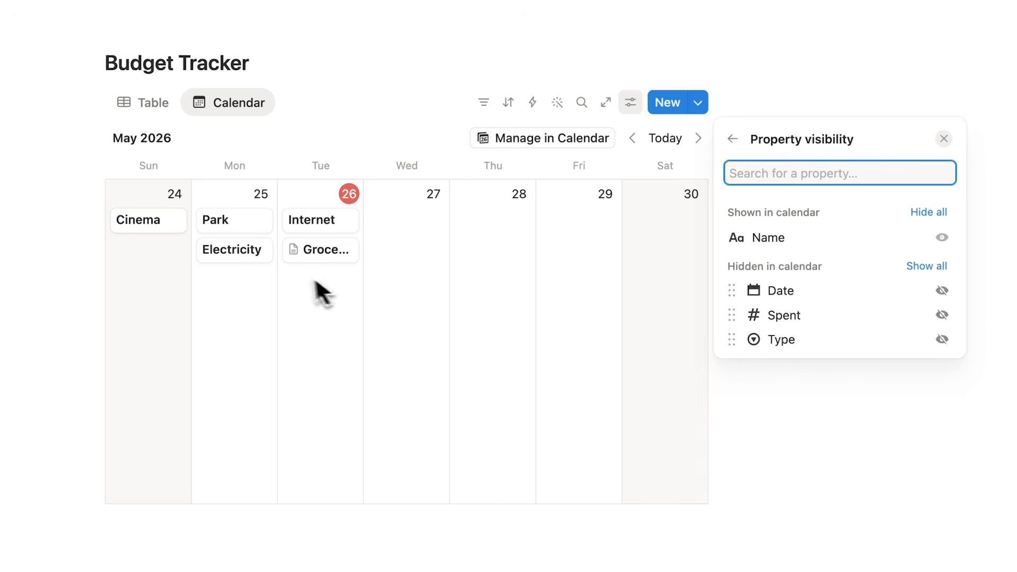
{"action": "left_click", "coordinate": [941, 342]}
{"action": "key", "text": "Escape"}
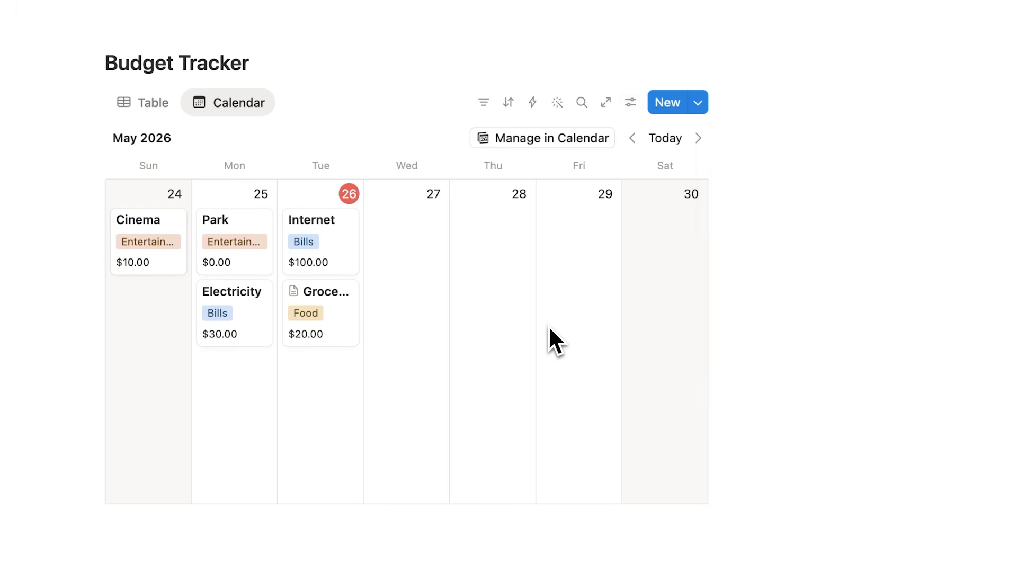
Open the Internet entry from the weekly calendar to review its date, spent and type properties, and close it
{"action": "left_click", "coordinate": [415, 265]}
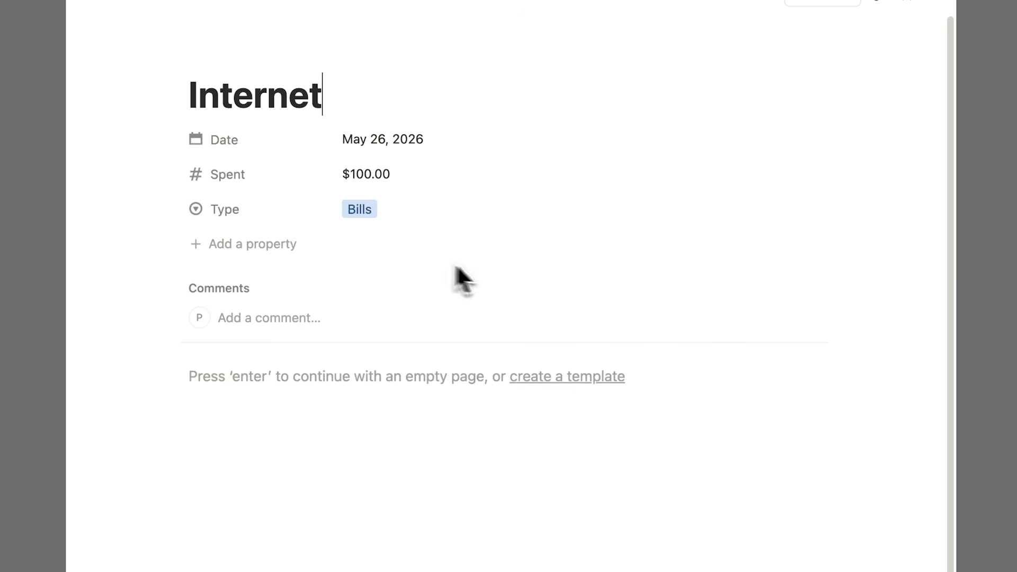
{"action": "left_click", "coordinate": [970, 277]}
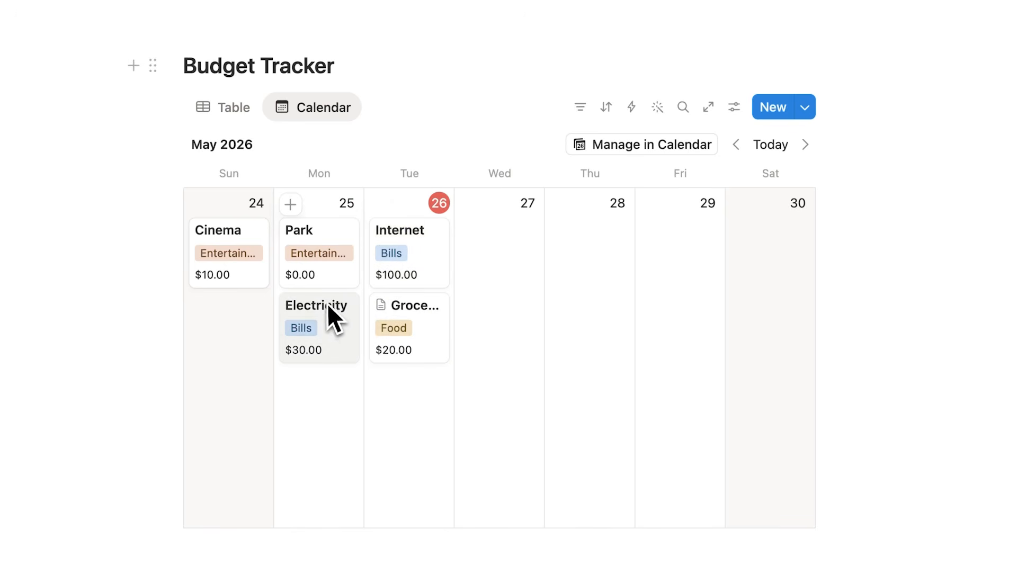
Alternate between the Budget Tracker's Table and Calendar views to compare the grouped rows with the weekly entries, ending on Calendar
{"action": "left_click", "coordinate": [225, 111]}
{"action": "left_click", "coordinate": [316, 208]}
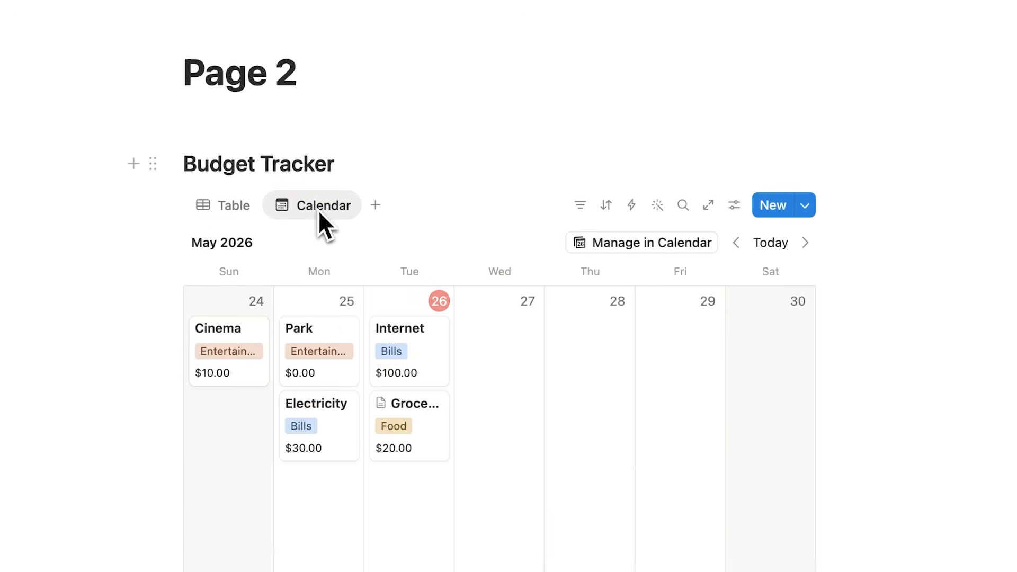
{"action": "scroll", "coordinate": [318, 214], "scroll_direction": "down", "scroll_amount": 2}
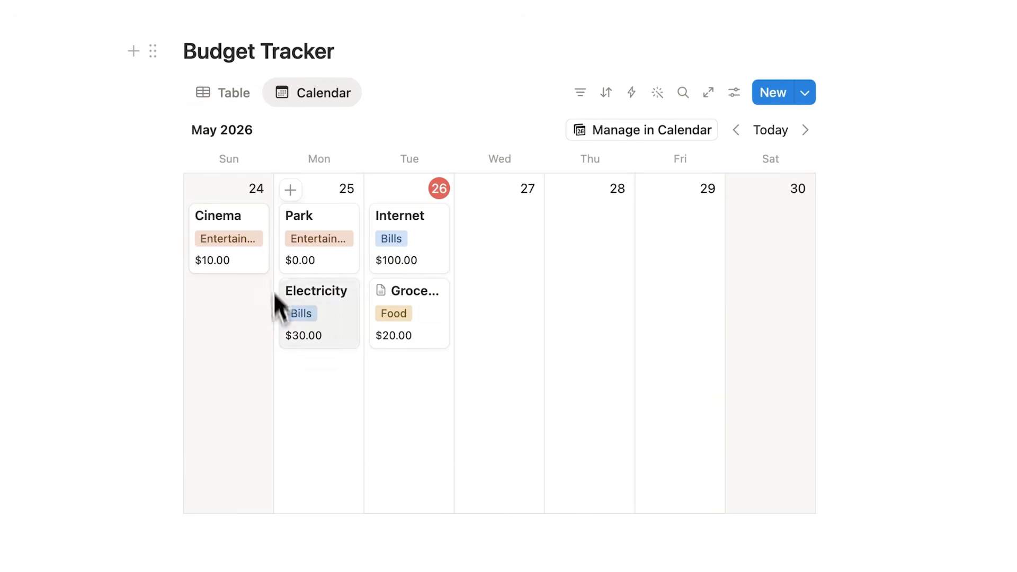
{"action": "left_click", "coordinate": [237, 101]}
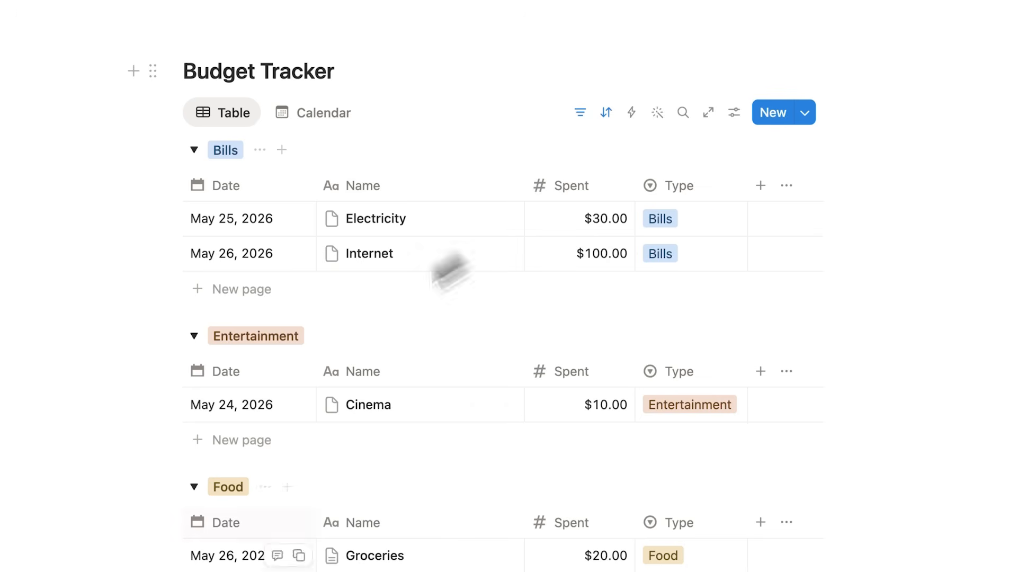
{"action": "left_click", "coordinate": [322, 114]}
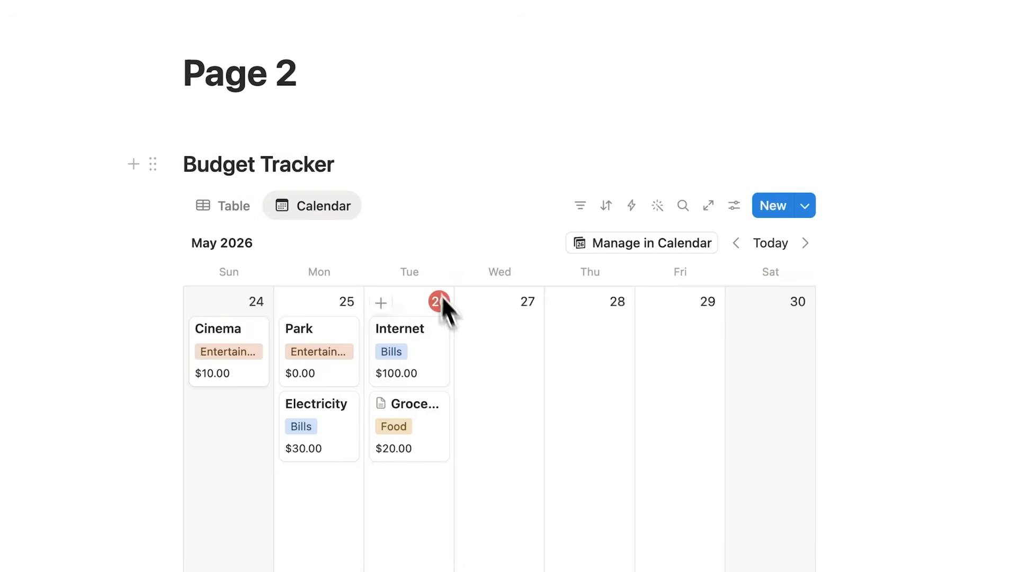
Open the choice of view types for adding a new view to the Budget Tracker database
{"action": "left_click", "coordinate": [375, 206]}
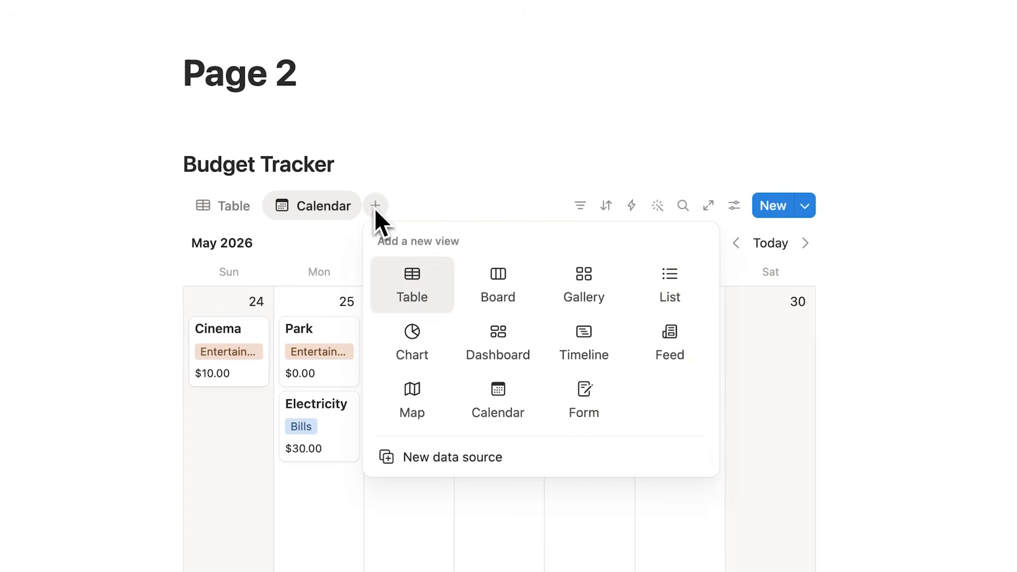